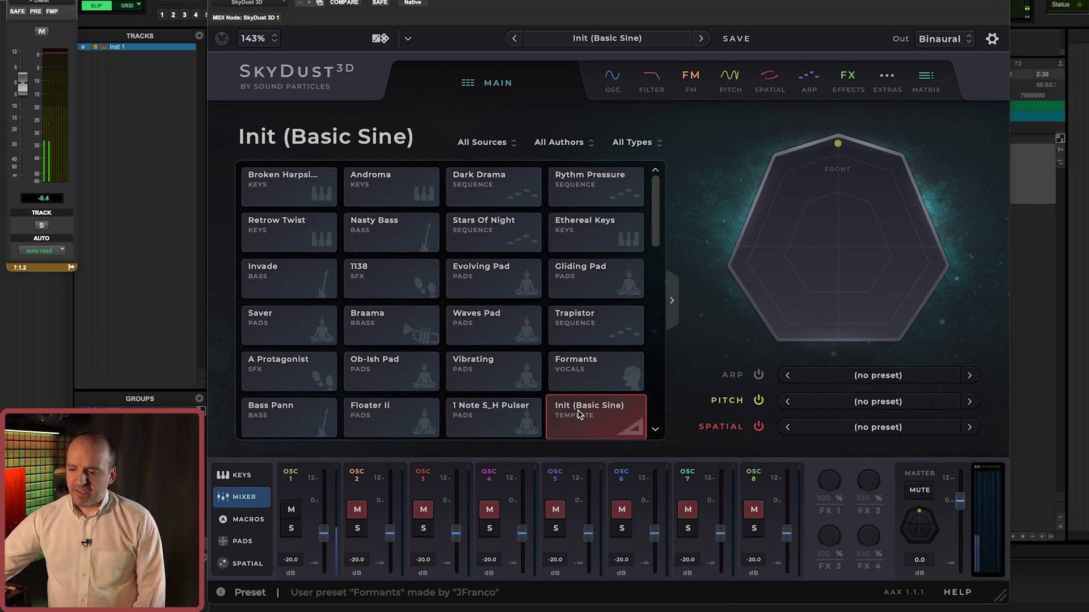
Step: Set oscillator 1's waveform to Square in the oscillator summary
left_click(610, 86)
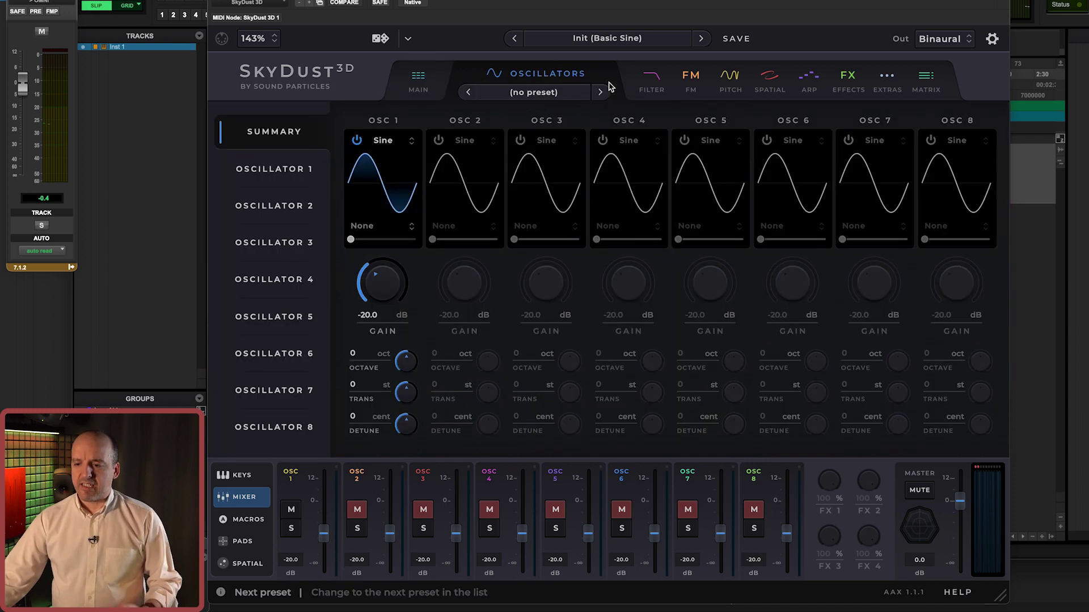
left_click(387, 142)
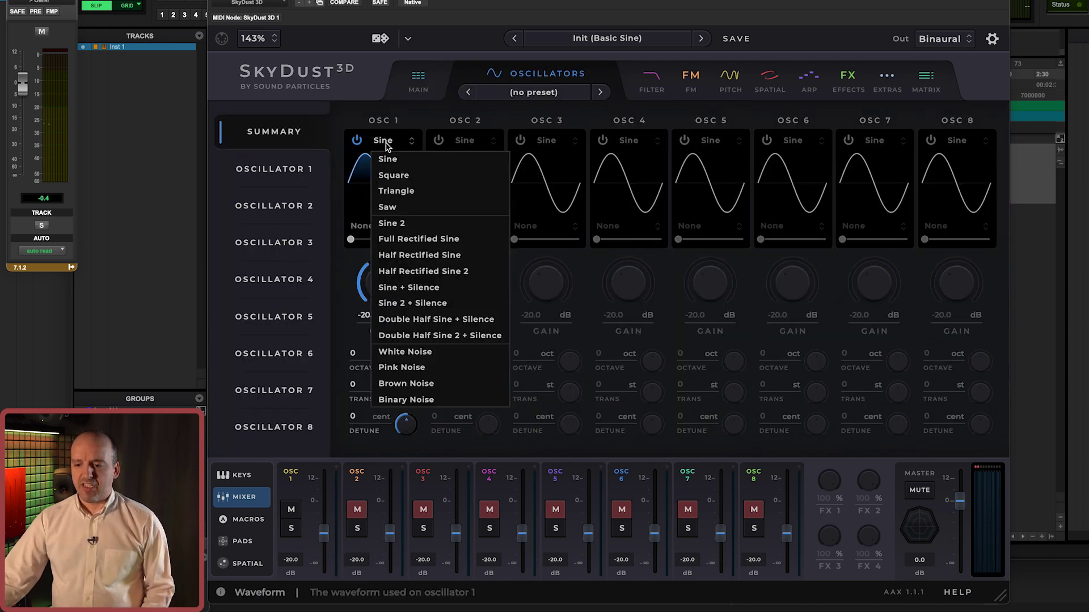
left_click(389, 176)
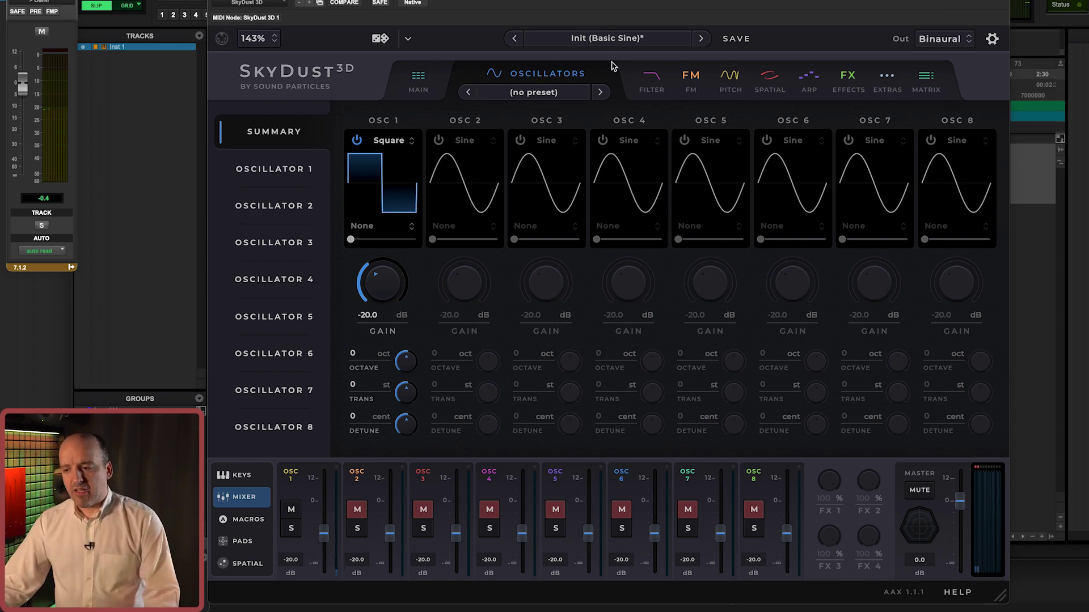
Step: Make the filter global for all oscillators and enable it with the Low Pass type
left_click(644, 83)
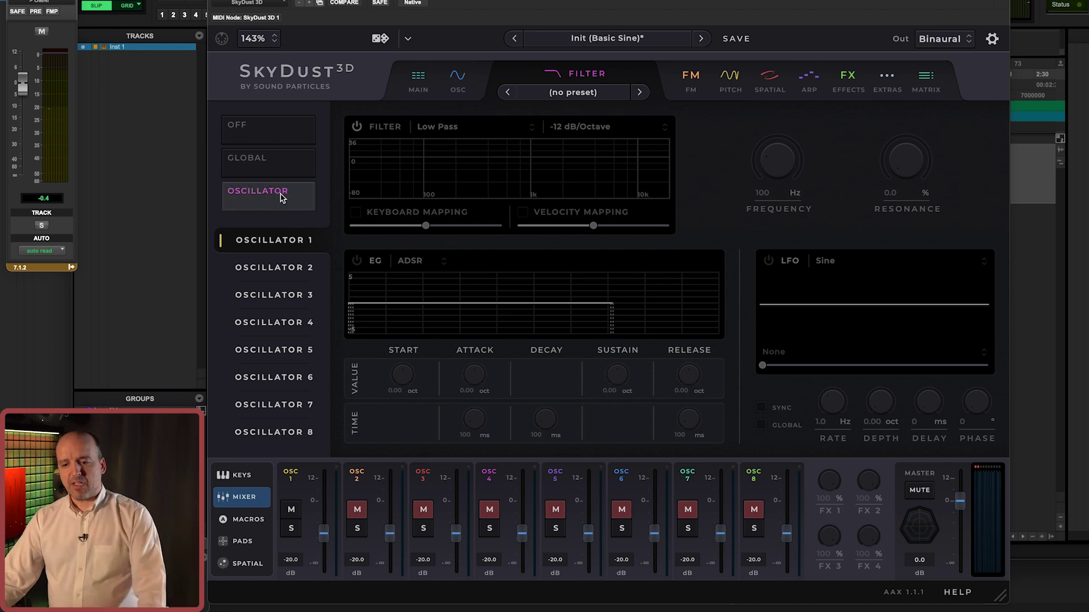
left_click(267, 164)
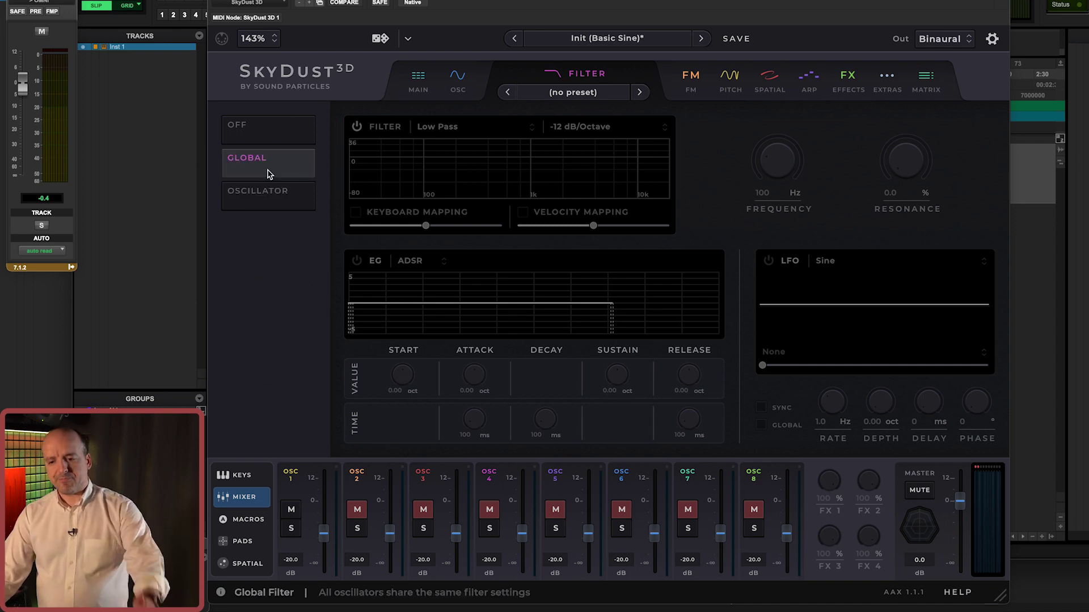
left_click(357, 127)
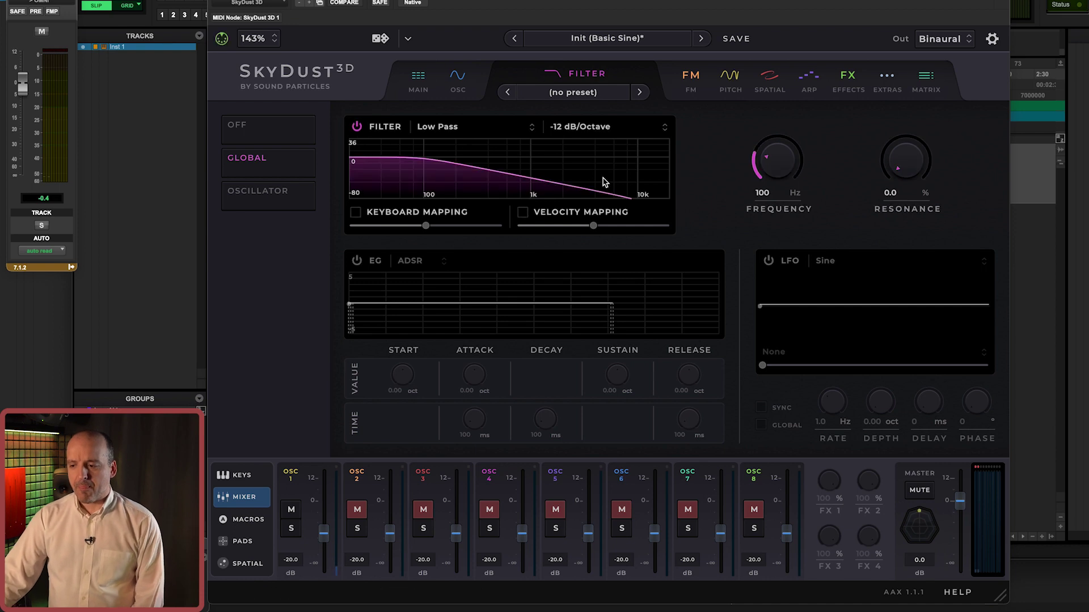
Step: Sweep the low-pass filter's cutoff frequency up and down, ending at about 1449 Hz
left_click_drag(783, 169, 792, 113)
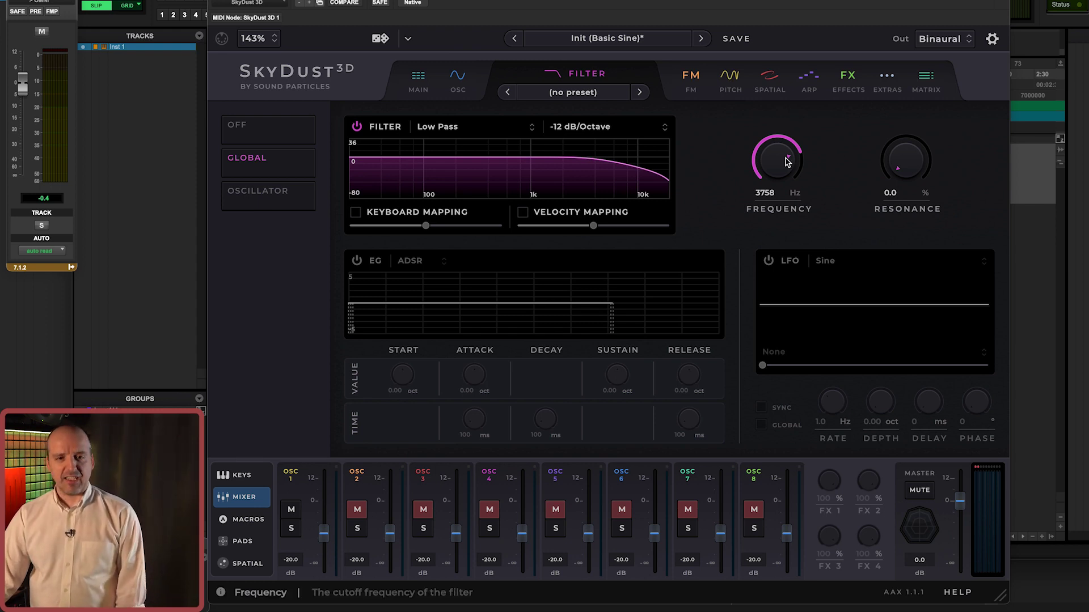
left_click_drag(788, 165, 772, 138)
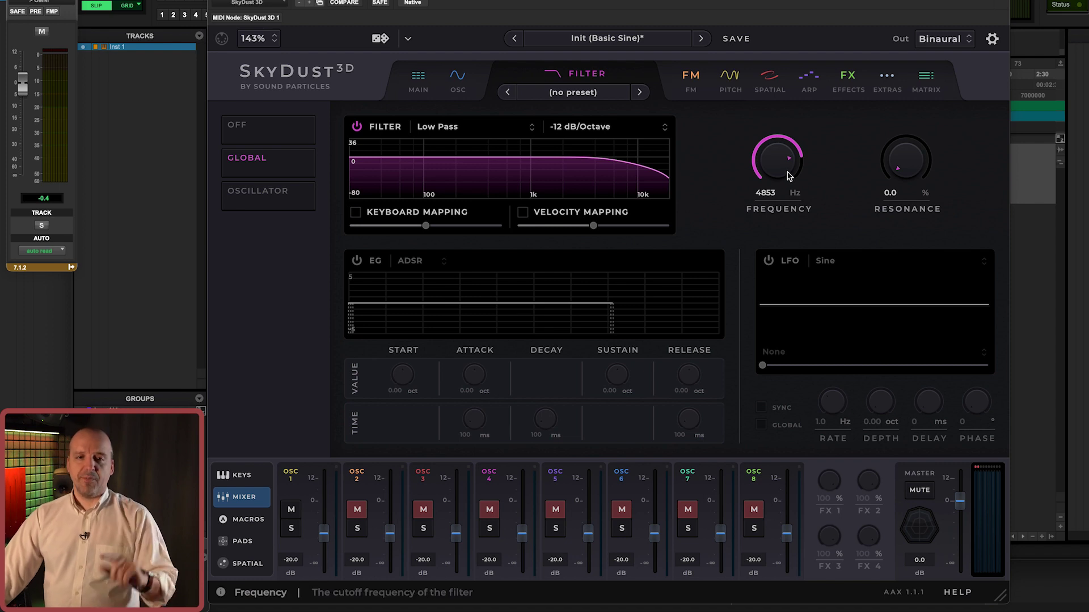
left_click_drag(783, 173, 776, 203)
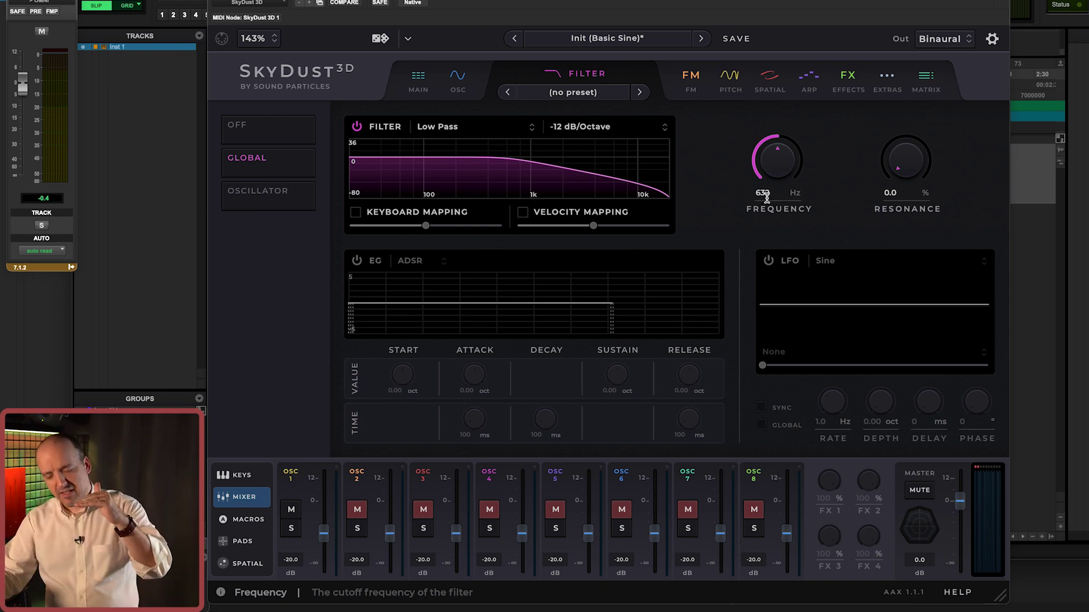
mouse_move(786, 173)
left_mouse_down()
mouse_move(787, 139)
mouse_move(791, 183)
mouse_move(792, 161)
mouse_move(794, 174)
left_mouse_up()
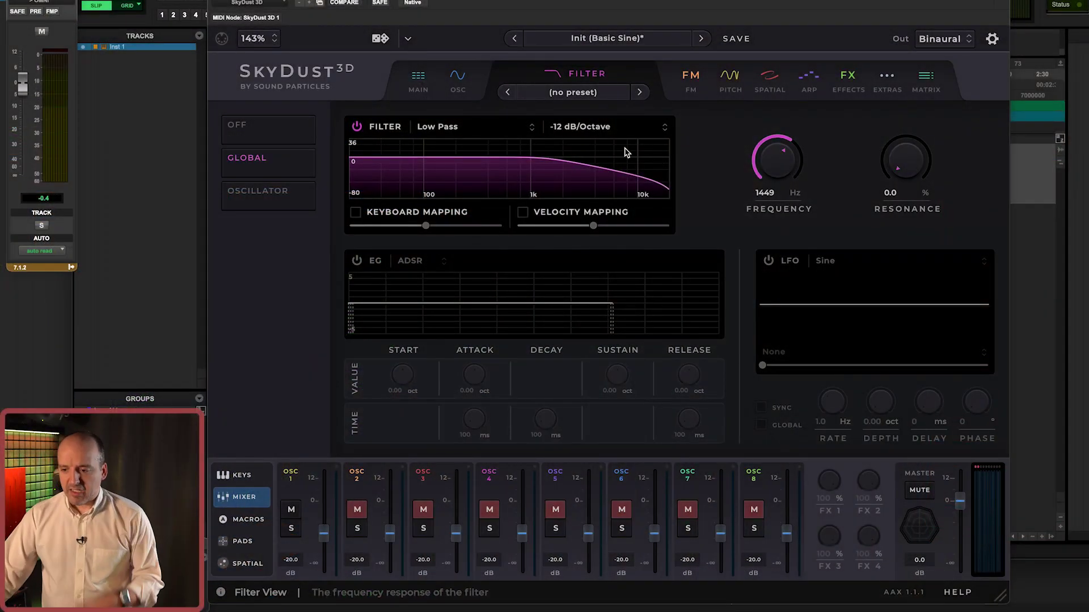
Step: Step the low-pass slope through -6, -24, -36 and -48 dB/Octave, and lower the cutoff frequency to about 991 Hz
left_click(601, 128)
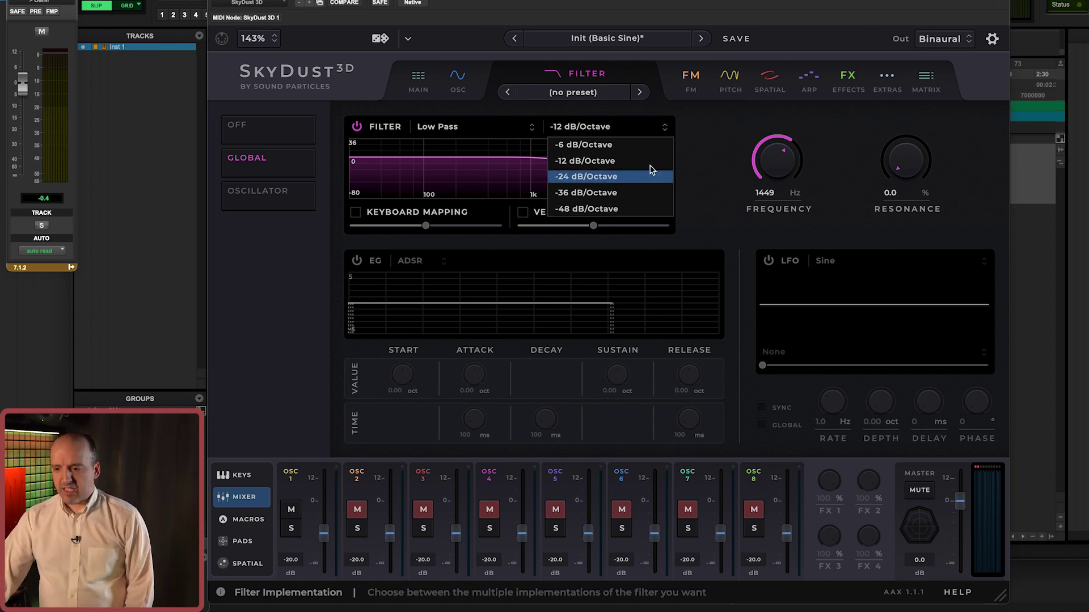
left_click(704, 142)
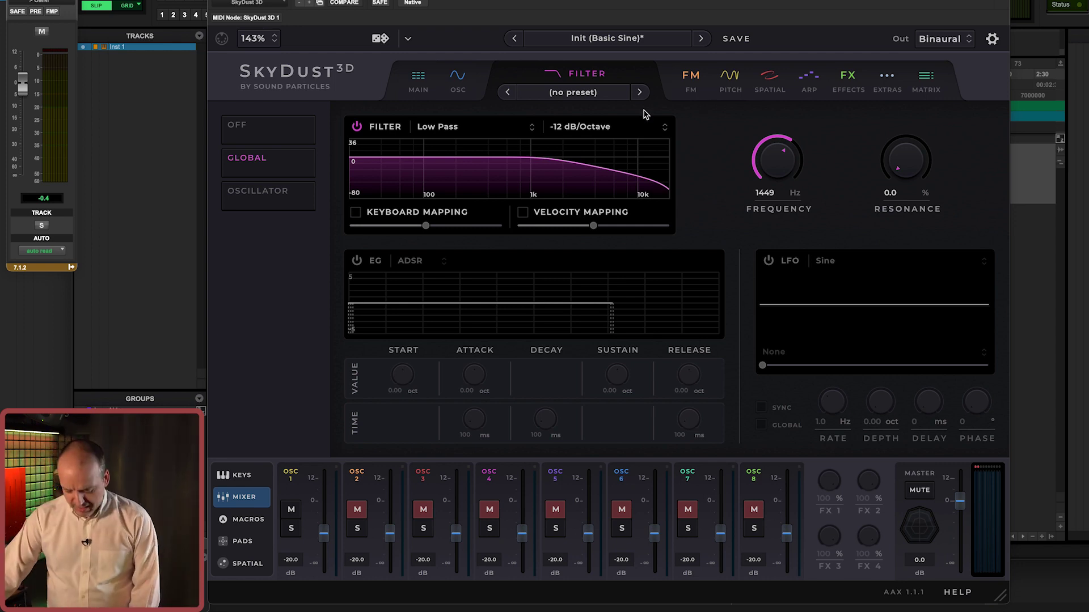
left_click(624, 127)
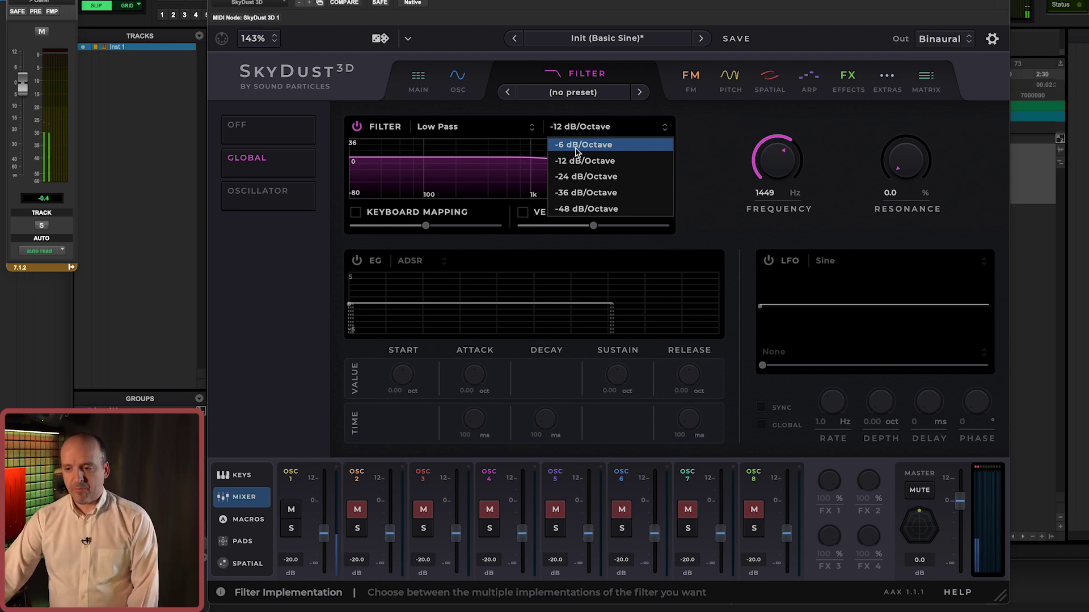
left_click(577, 146)
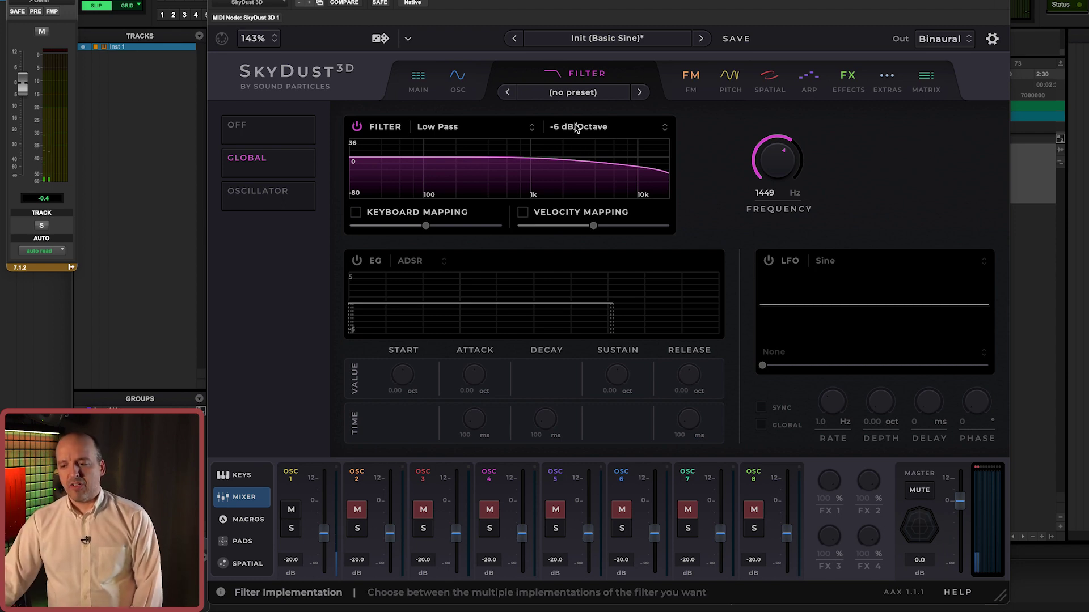
left_click(576, 128)
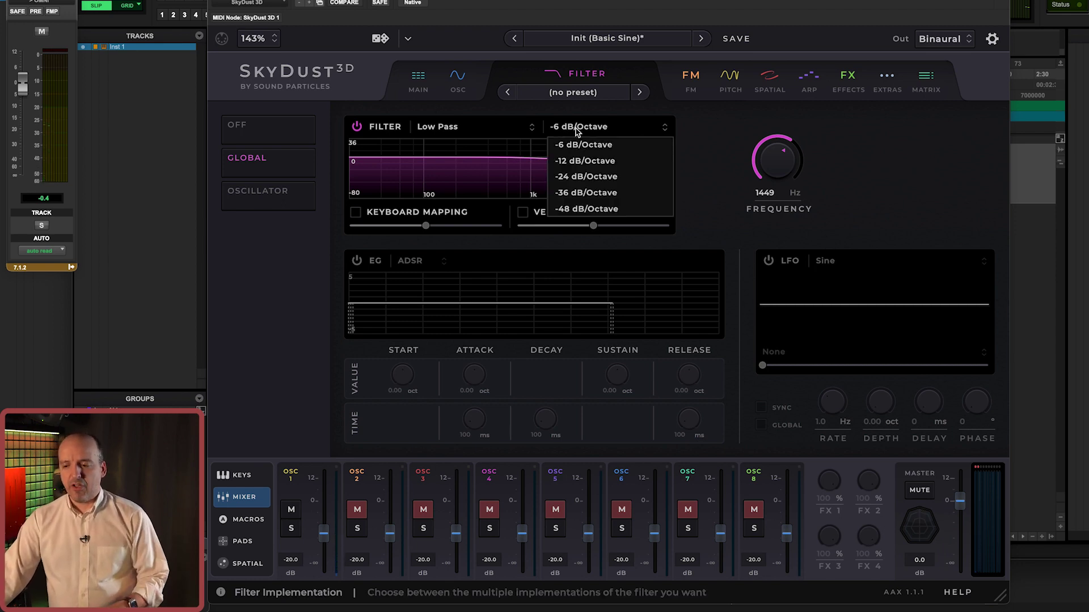
left_click(586, 176)
left_click(590, 130)
left_click(584, 193)
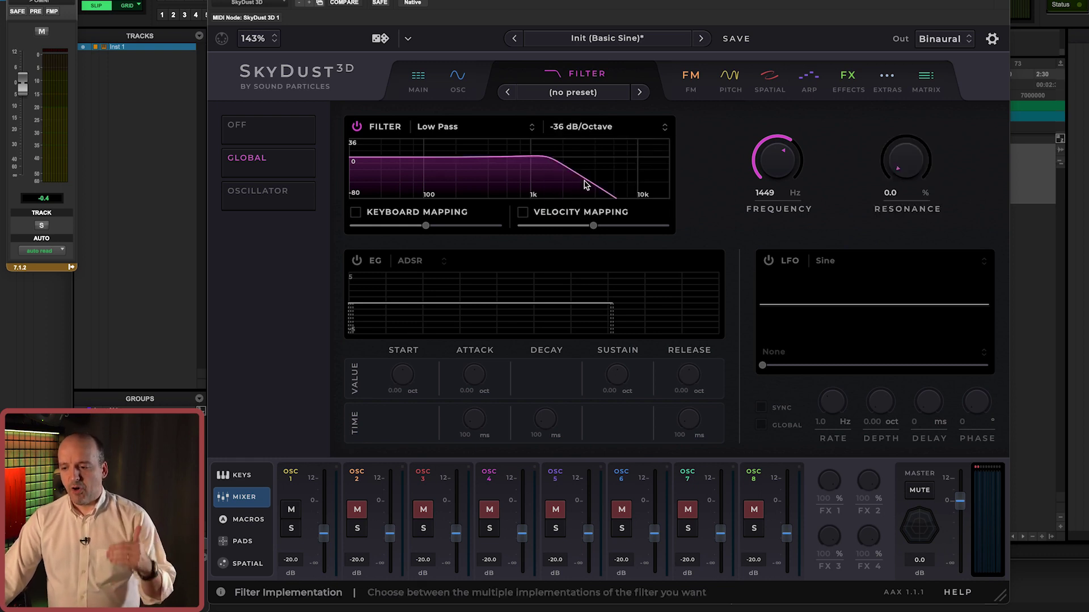
left_click(587, 127)
left_click(585, 209)
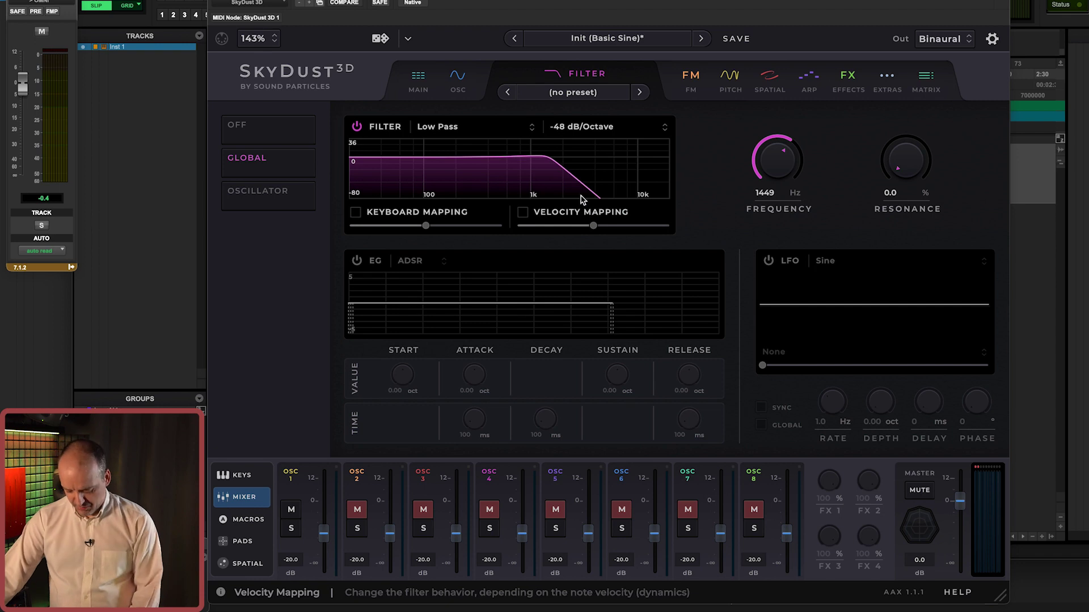
left_click_drag(788, 165, 779, 165)
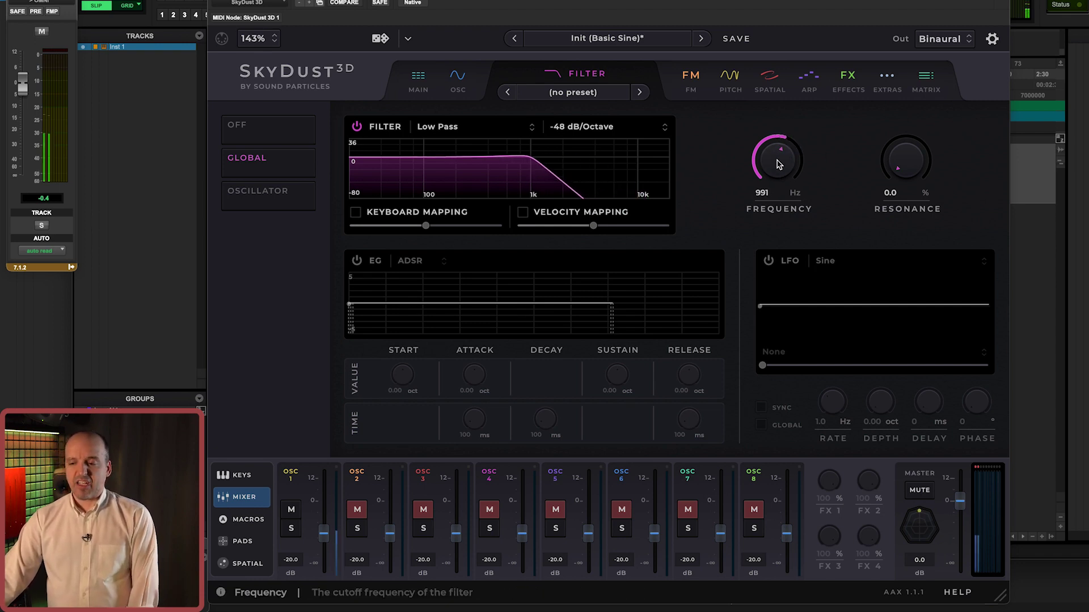
Step: Compare the low-pass filter at -6, -12, -24 and -48 dB/Octave, ending on a -12 dB/Octave slope
left_click(602, 127)
left_click(599, 164)
left_click(592, 126)
left_click(589, 143)
left_click(590, 129)
left_click(590, 161)
left_click(592, 132)
left_click(590, 177)
left_click(589, 130)
left_click(590, 209)
left_click(589, 129)
left_click(588, 162)
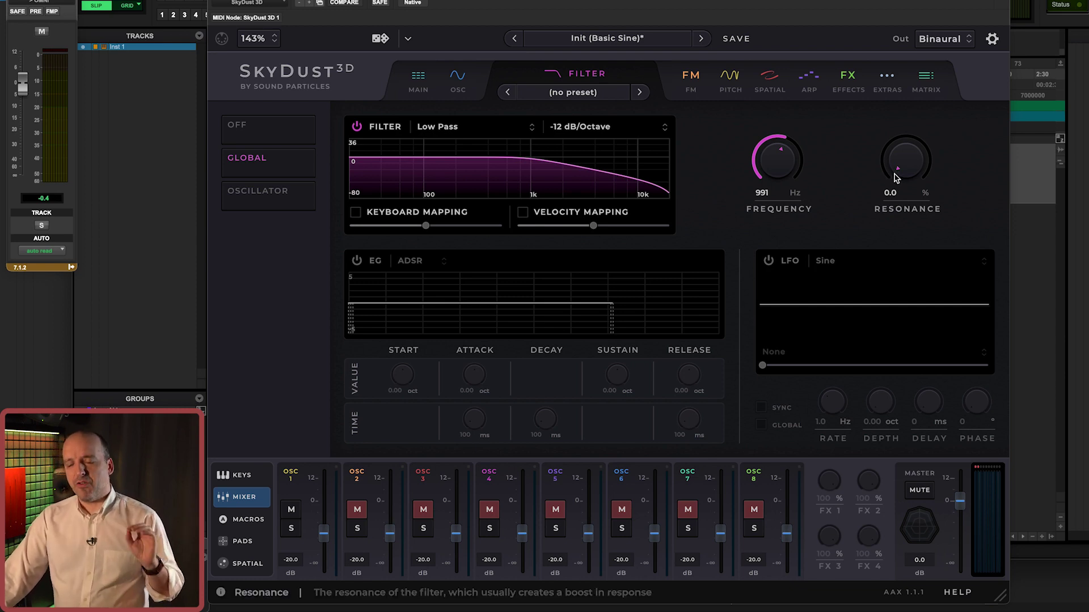
Step: Raise the low-pass resonance up to 100%, bring it to about 80.2%, and sweep the cutoff to about 632 Hz
left_click_drag(897, 171, 901, 141)
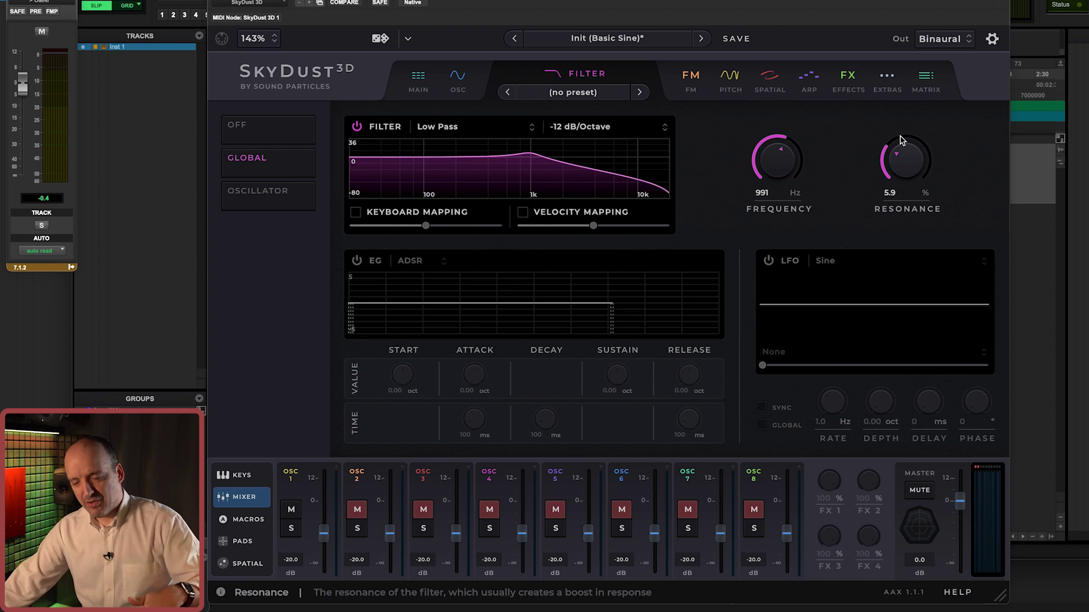
mouse_move(902, 141)
left_mouse_down()
mouse_move(905, 85)
mouse_move(898, 182)
mouse_move(903, 88)
mouse_move(909, 158)
left_mouse_up()
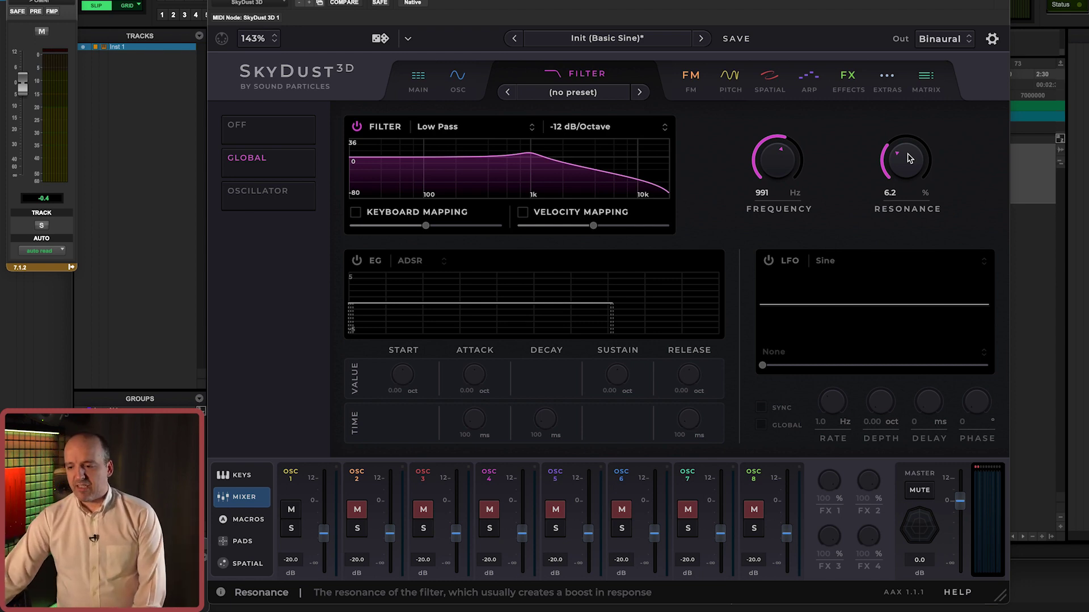
left_click_drag(908, 158, 893, 111)
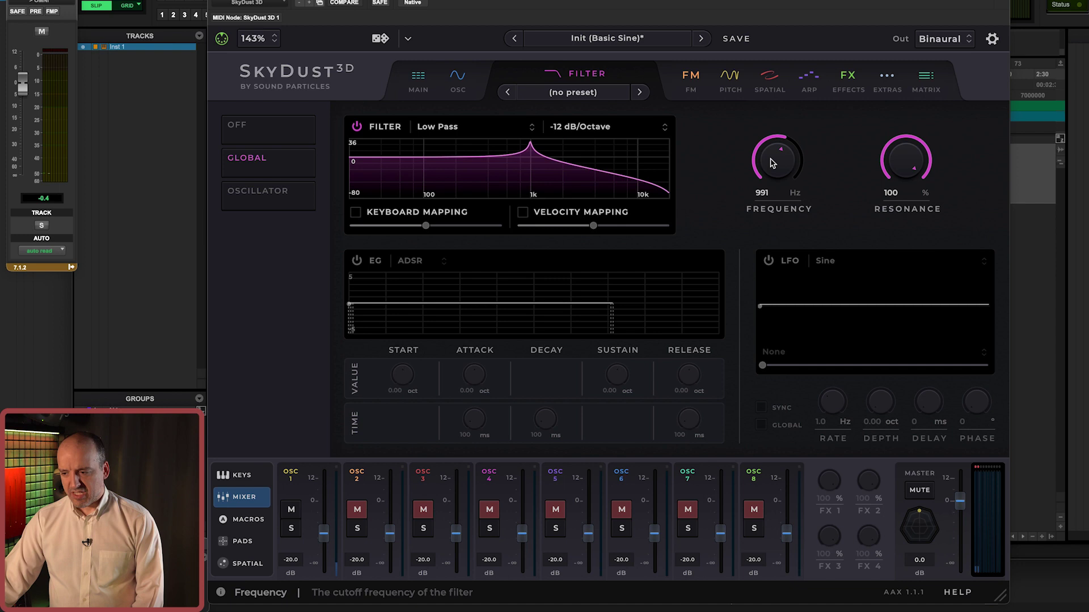
mouse_move(774, 163)
left_mouse_down()
mouse_move(775, 178)
mouse_move(776, 164)
left_mouse_up()
left_click_drag(881, 163, 883, 176)
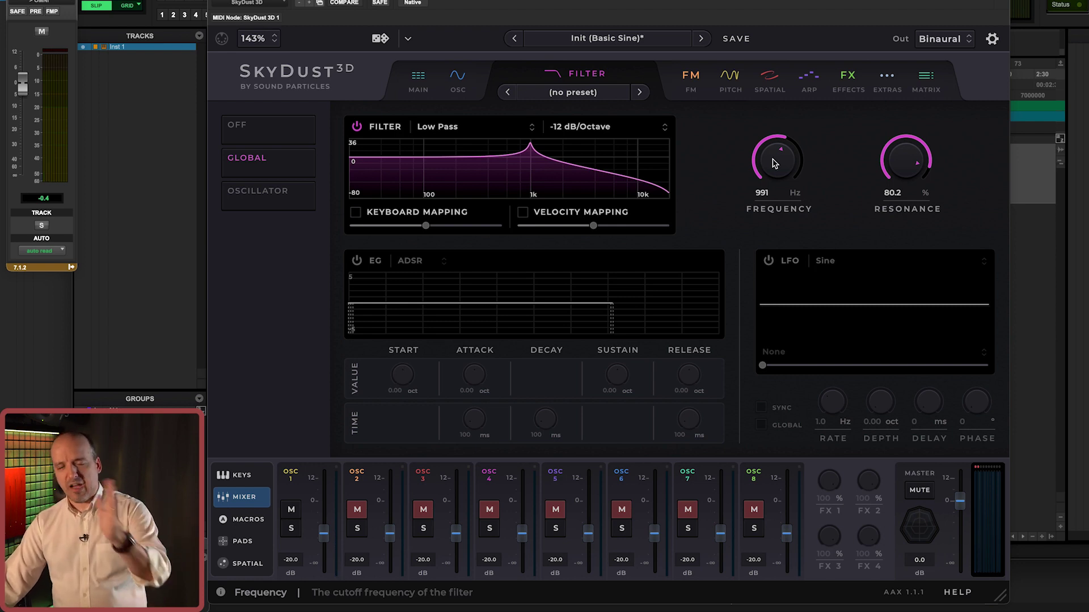
mouse_move(773, 163)
left_mouse_down()
mouse_move(775, 183)
mouse_move(782, 143)
mouse_move(776, 173)
left_mouse_up()
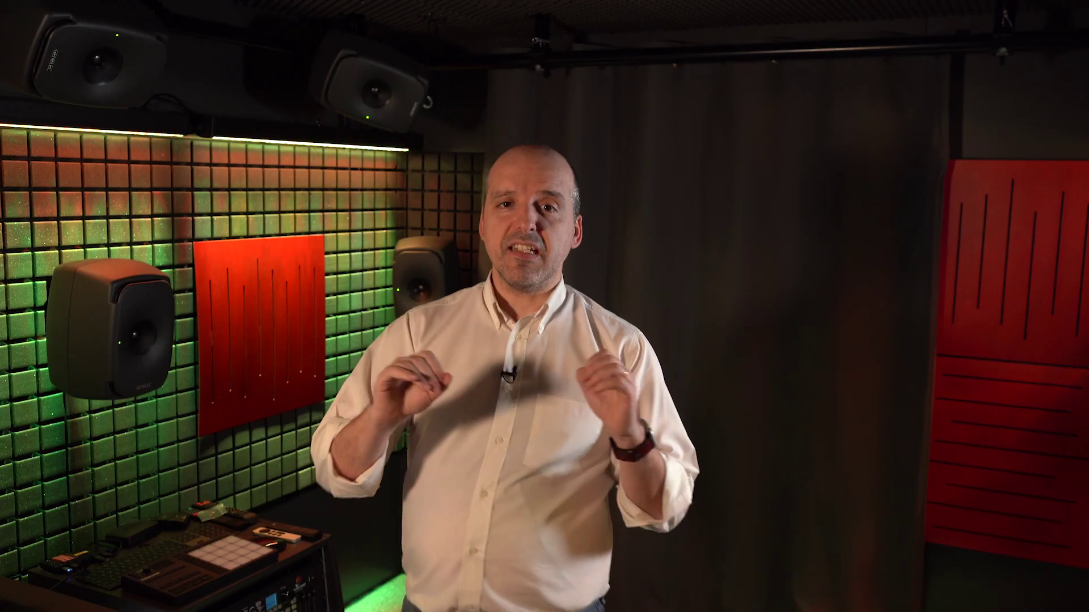
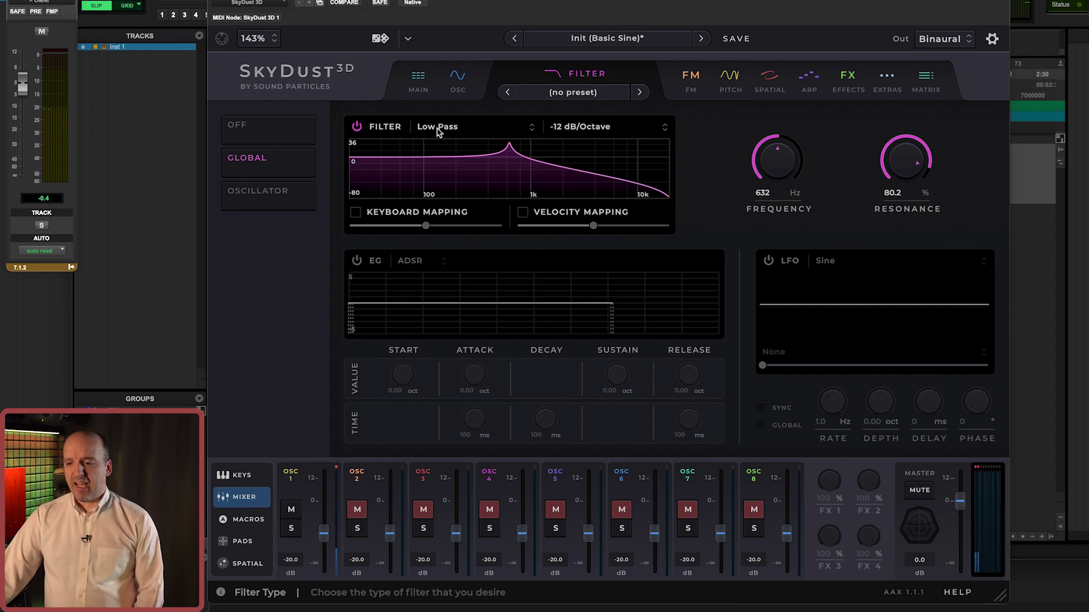
Step: Change the filter type to High Pass and reduce its resonance to 0%
left_click(438, 132)
left_click(437, 162)
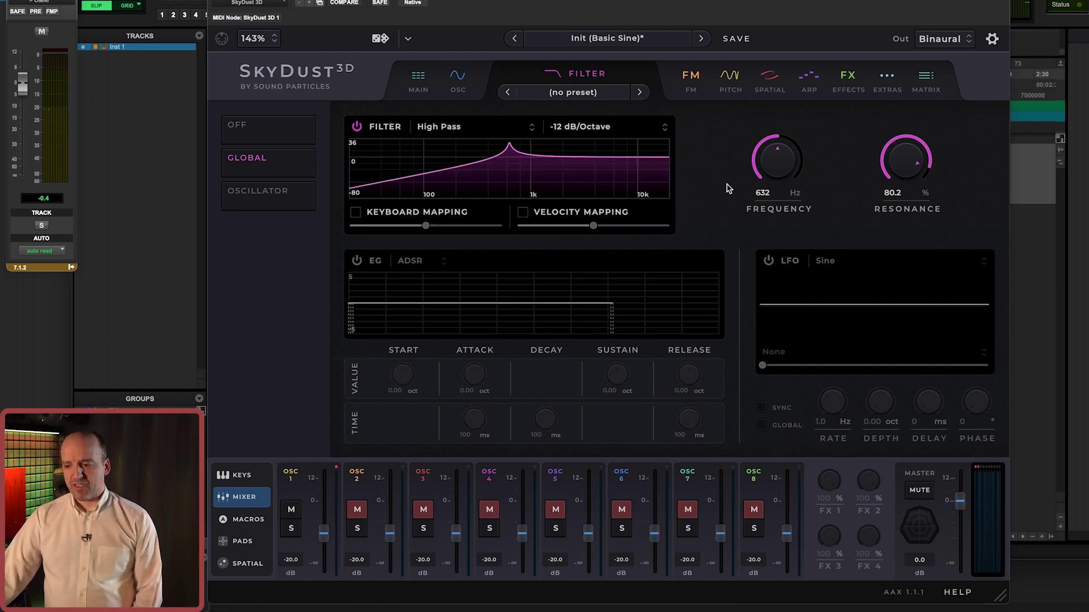
left_click_drag(903, 164, 902, 227)
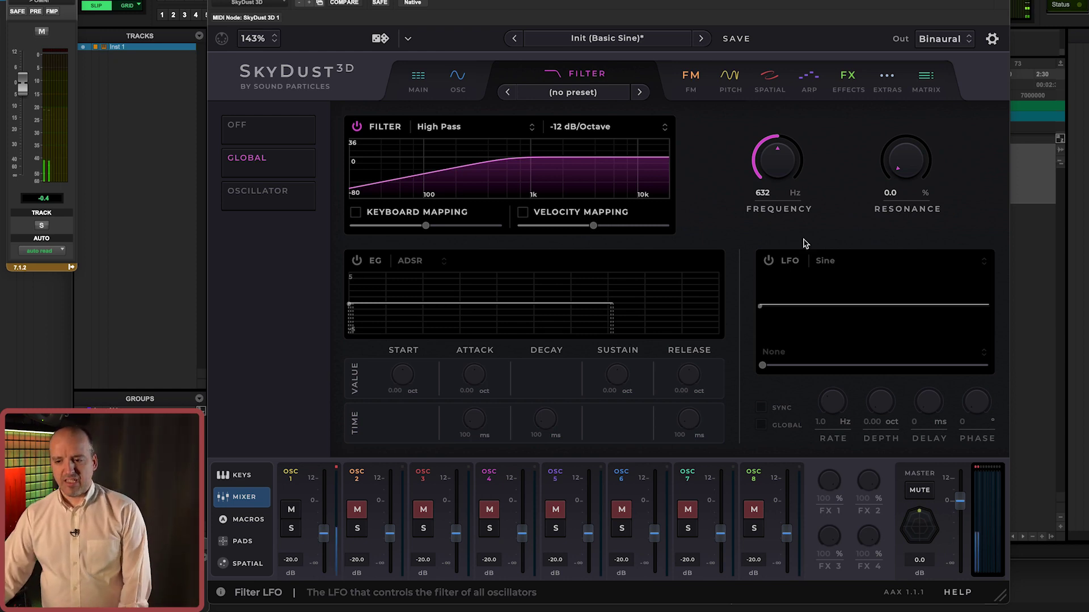
Step: Bypass and re-enable the high-pass filter twice to compare the sound with and without it
left_click(357, 127)
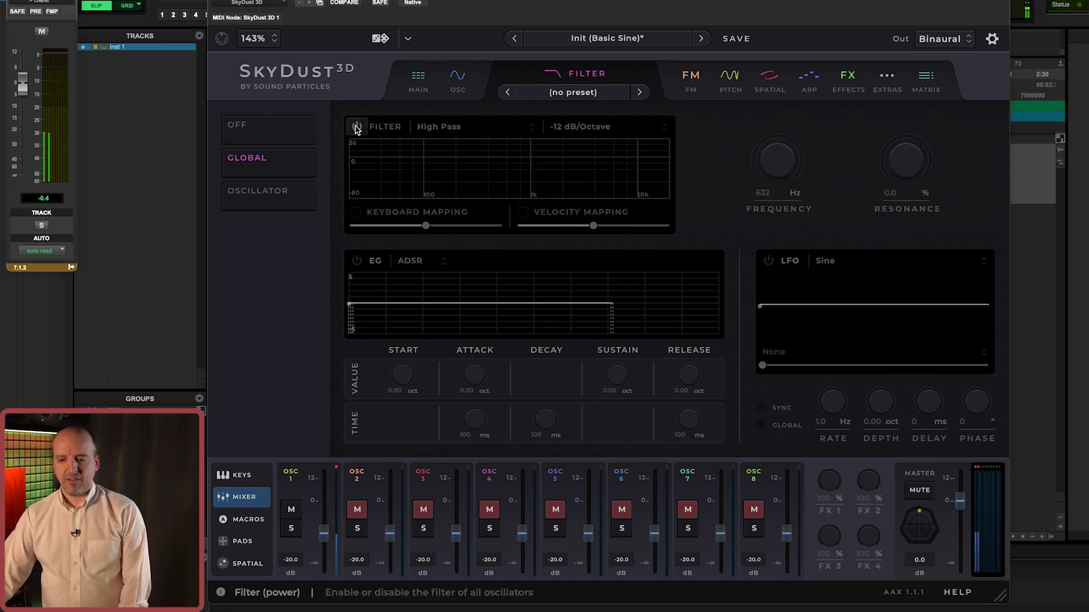
left_click(356, 127)
left_click(357, 127)
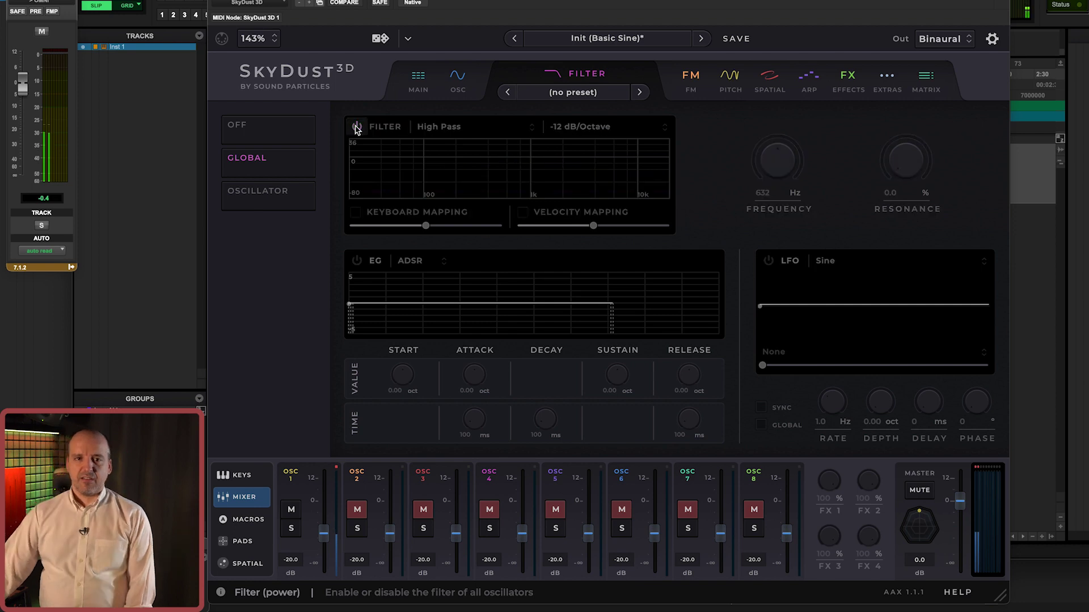
left_click(357, 127)
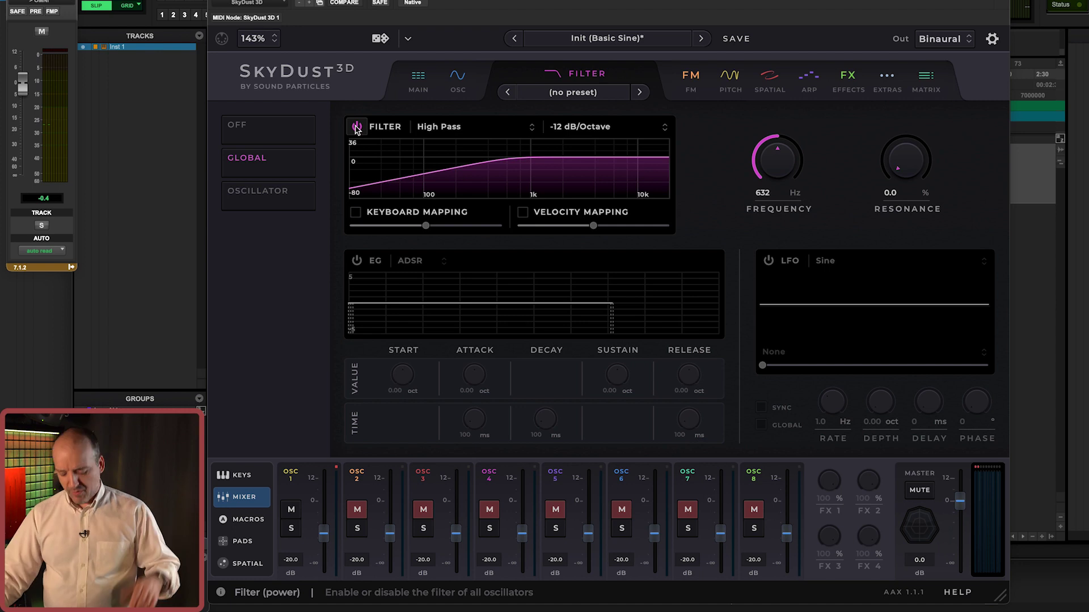
Step: Change the filter type to Band Pass, with a frequency of about 991 Hz and a Q of about 11.25
left_click(463, 133)
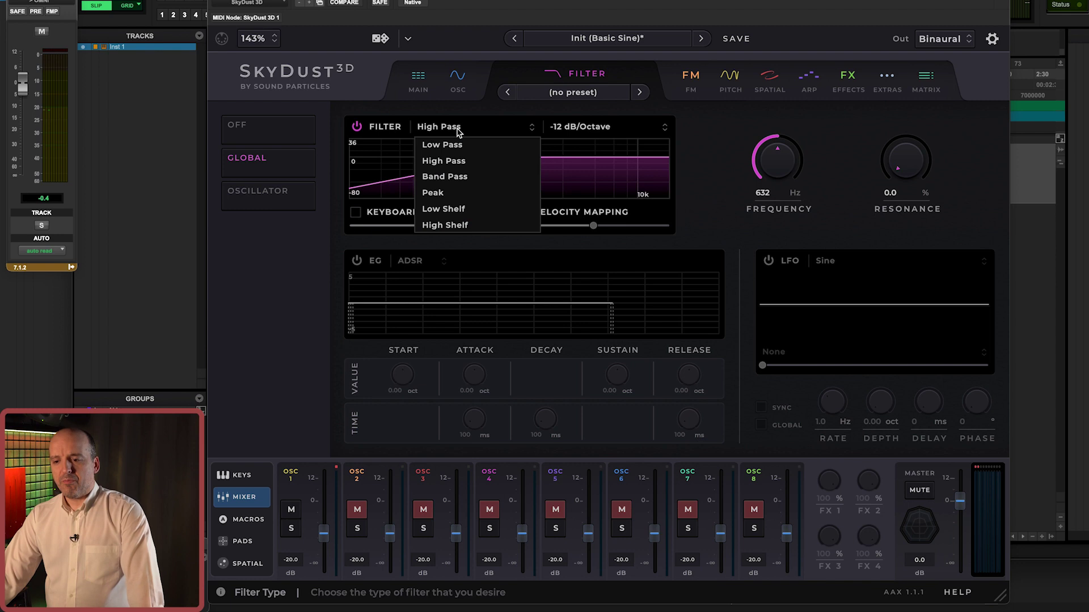
left_click(453, 178)
left_click_drag(906, 175, 906, 132)
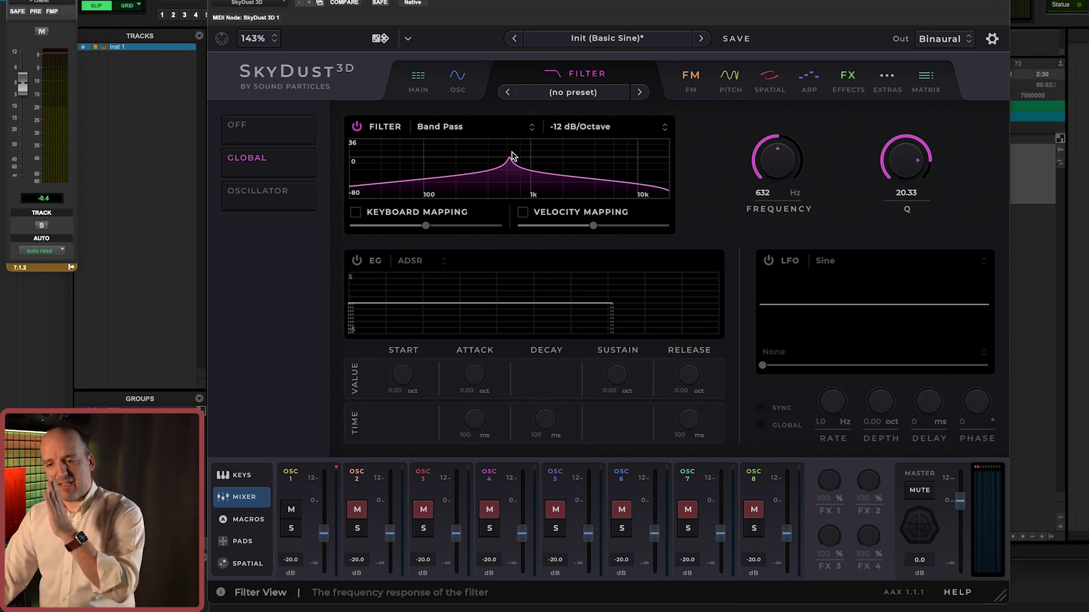
mouse_move(781, 165)
left_mouse_down()
mouse_move(781, 153)
mouse_move(780, 179)
mouse_move(778, 136)
mouse_move(780, 170)
mouse_move(781, 141)
mouse_move(779, 161)
left_mouse_up()
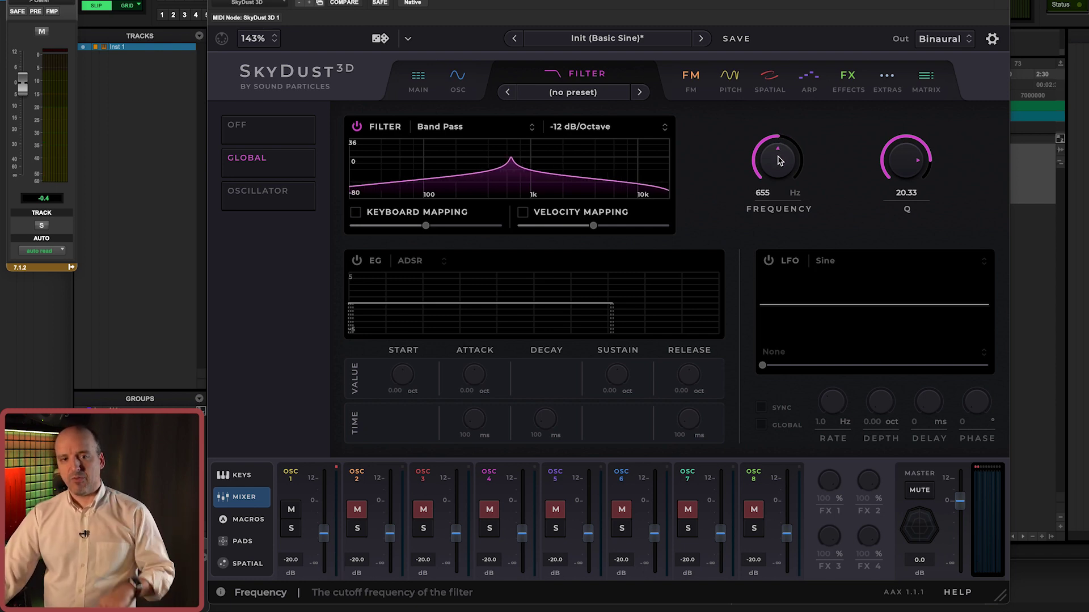
left_click_drag(779, 160, 778, 150)
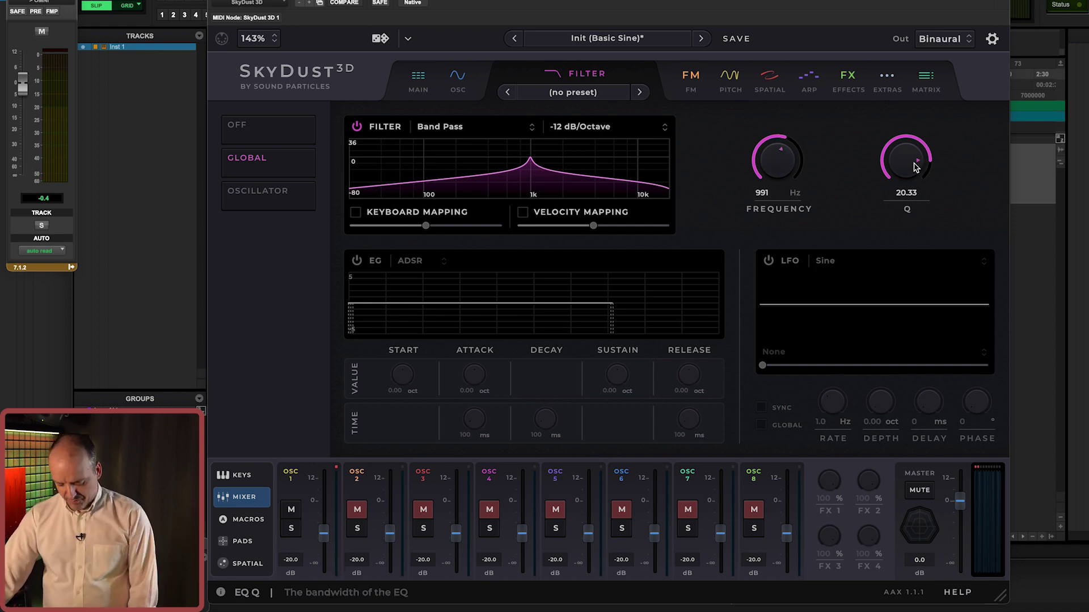
mouse_move(915, 166)
left_mouse_down()
mouse_move(911, 211)
mouse_move(904, 182)
mouse_move(915, 171)
mouse_move(905, 207)
mouse_move(913, 184)
left_mouse_up()
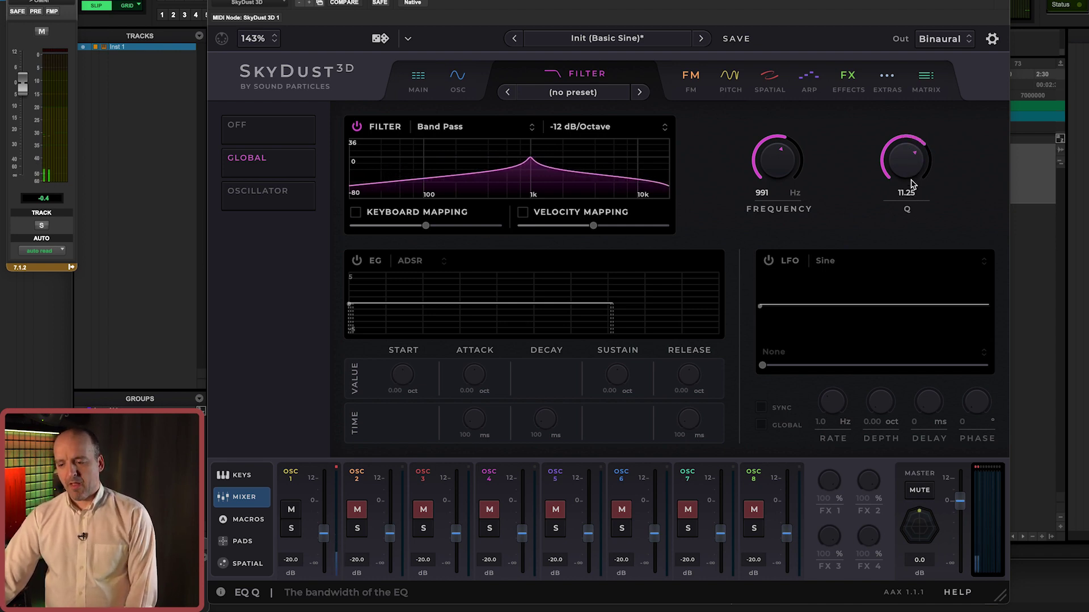
Step: Try a -36 dB/Octave band-pass slope, settle on -48 dB/Octave, and set Q to about 10.37 and frequency to about 1099 Hz
left_click(582, 129)
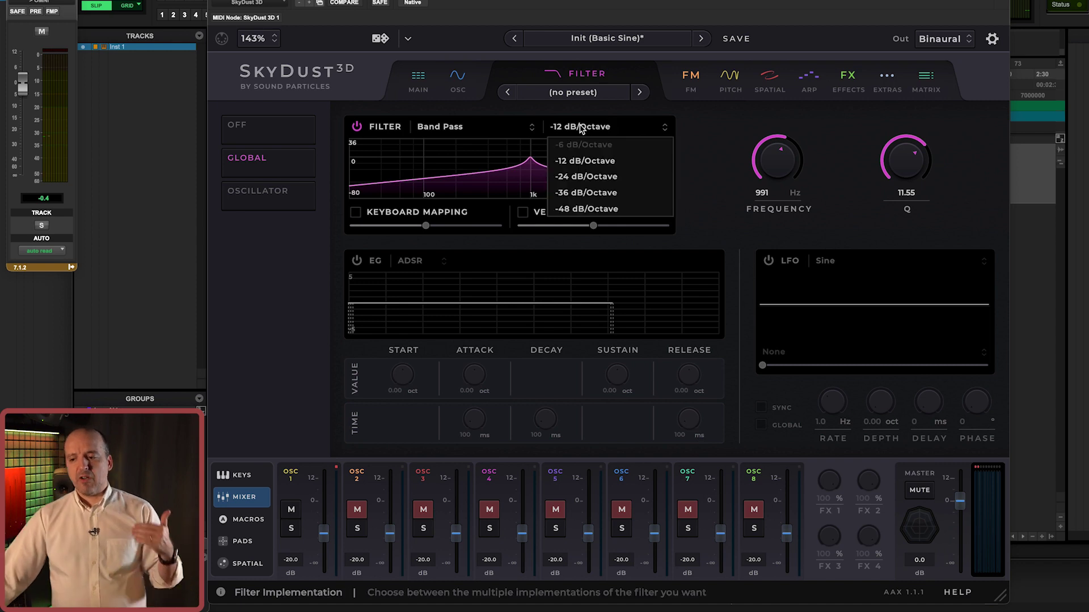
left_click(586, 193)
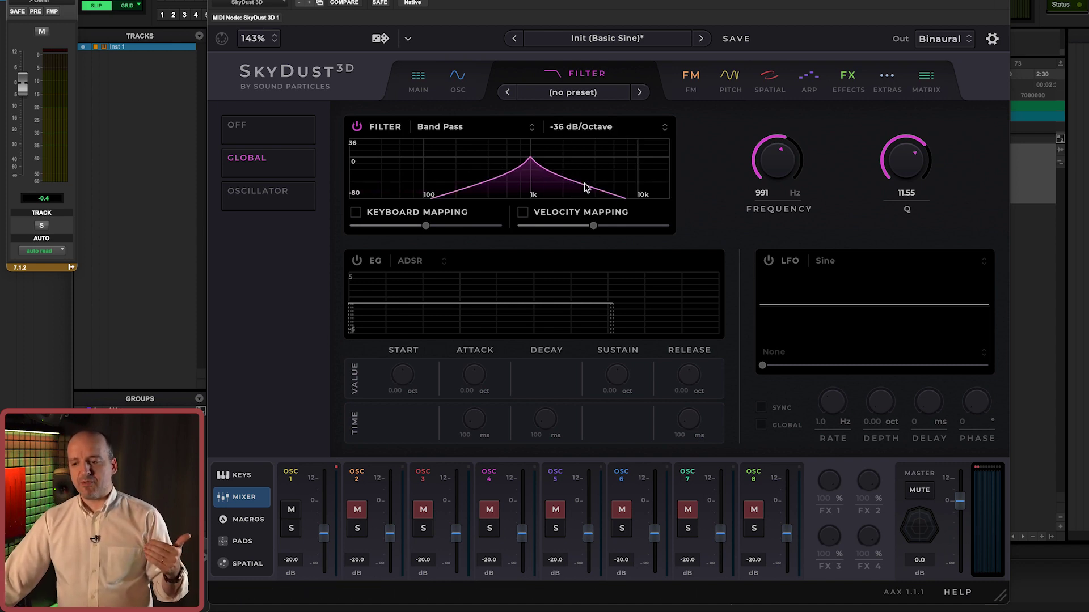
left_click(582, 126)
left_click(584, 208)
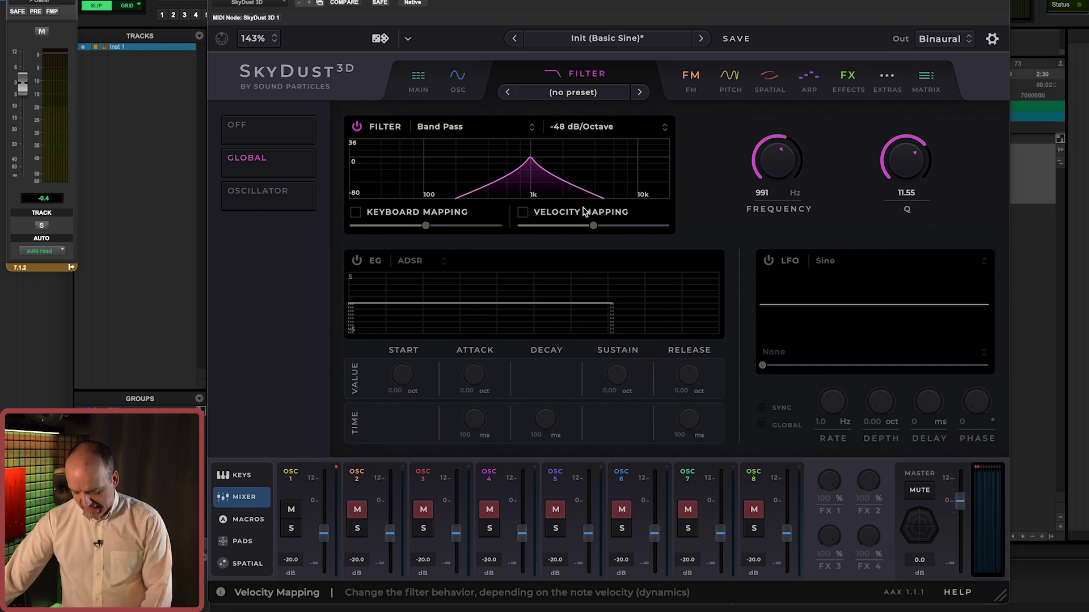
left_click_drag(906, 160, 907, 167)
mouse_move(778, 160)
left_mouse_down()
mouse_move(781, 174)
mouse_move(778, 151)
left_mouse_up()
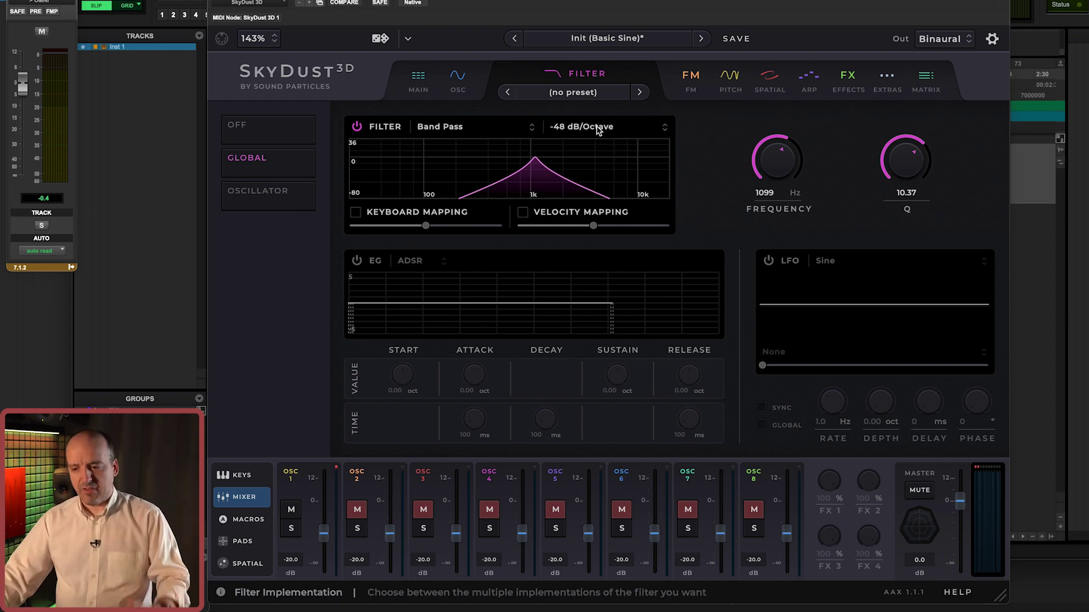
Step: Change the filter type to Peak, with a gain of about -27.6 dB and a frequency of about 1062 Hz
left_click(439, 130)
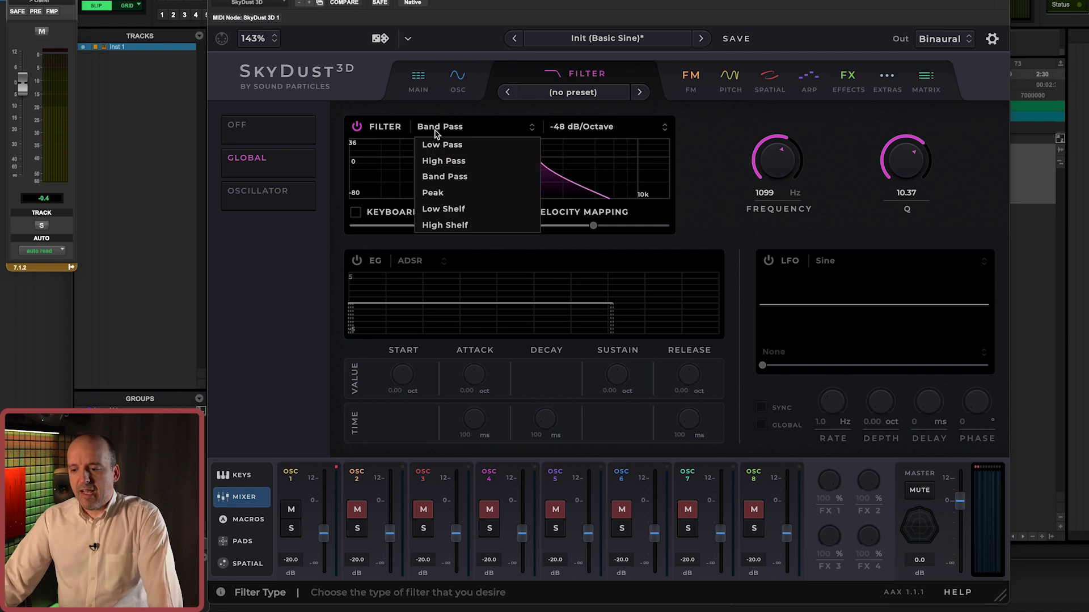
left_click(437, 193)
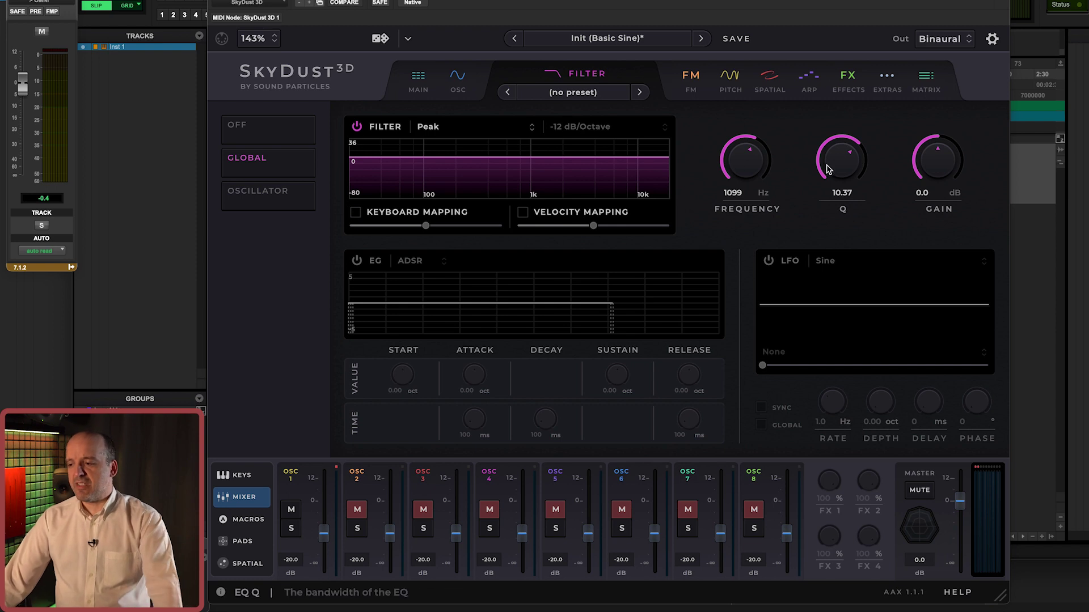
left_click_drag(942, 170, 937, 227)
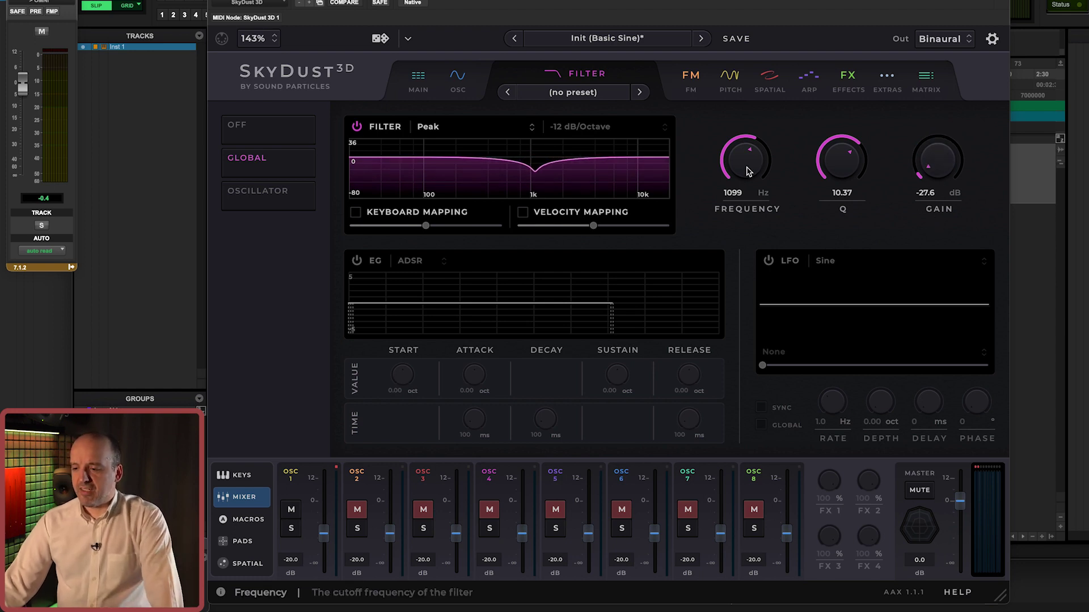
mouse_move(736, 150)
left_mouse_down()
mouse_move(735, 126)
mouse_move(733, 190)
mouse_move(735, 154)
left_mouse_up()
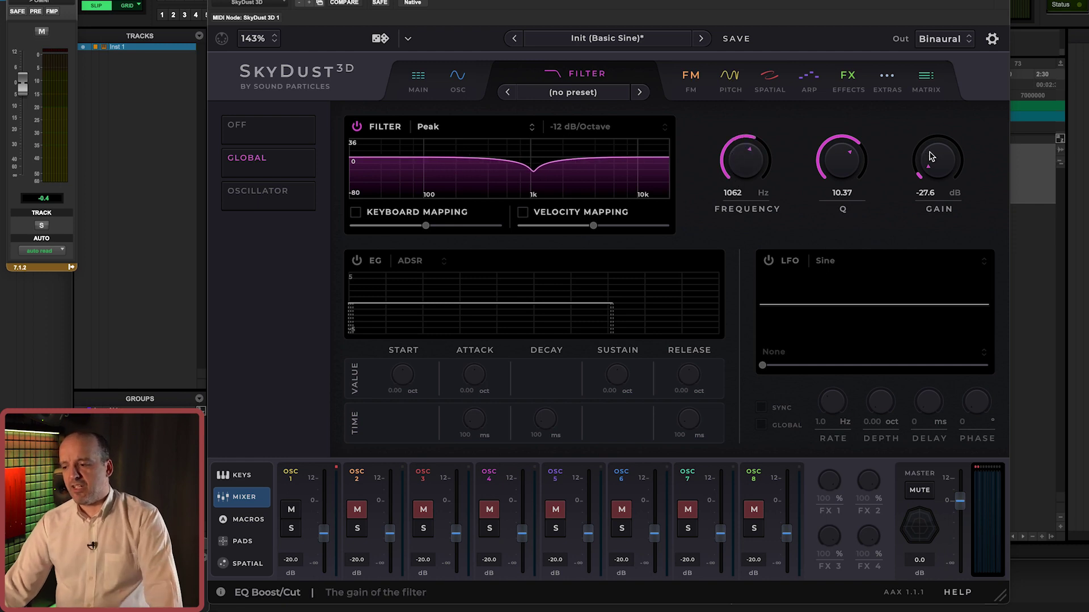
Step: Raise the peak filter's Q to about 21.80 and gain to +30.0 dB, and move its frequency to about 1449 Hz
left_click_drag(855, 161, 839, 129)
left_click_drag(939, 162, 940, 108)
left_click_drag(744, 161, 753, 163)
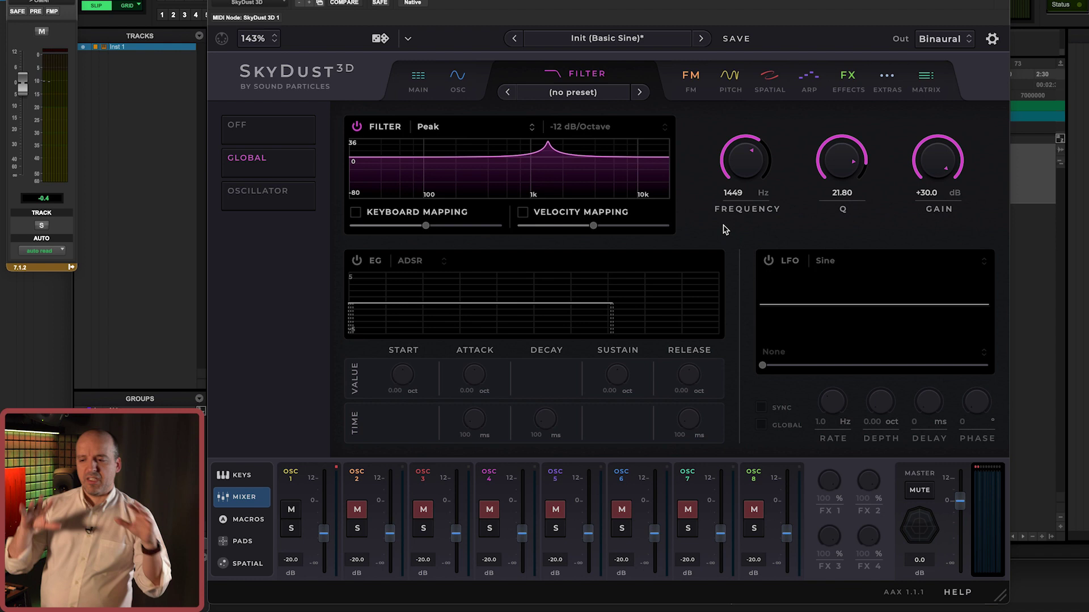
Step: Change the filter type to Low Shelf, with a gain of about -6.0 dB and a frequency of about 632 Hz
left_click(432, 126)
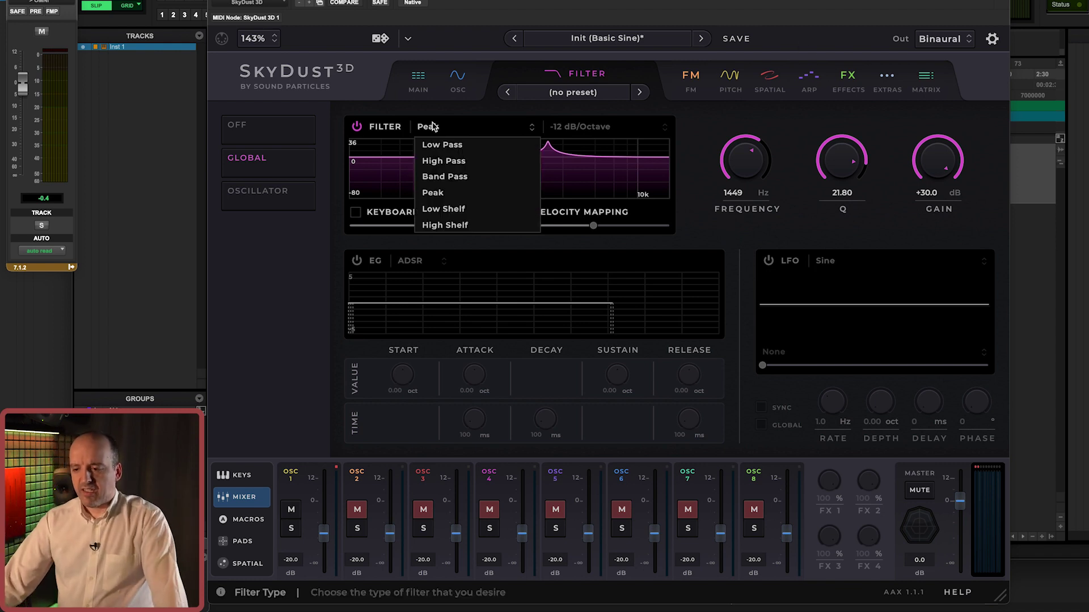
left_click(455, 211)
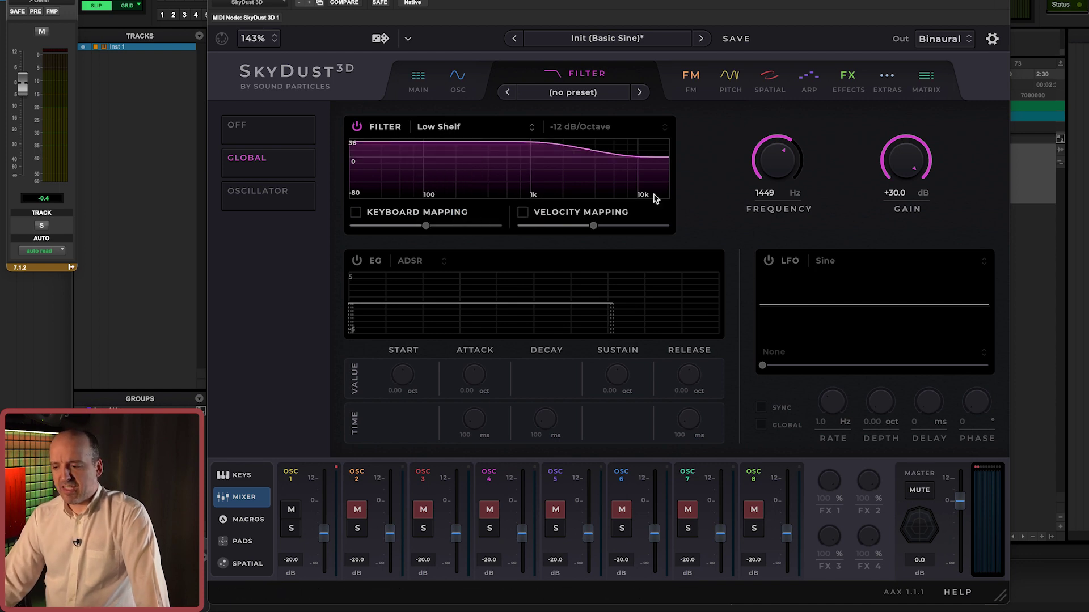
left_click_drag(905, 170, 905, 224)
mouse_move(778, 171)
left_mouse_down()
mouse_move(780, 205)
mouse_move(780, 177)
left_mouse_up()
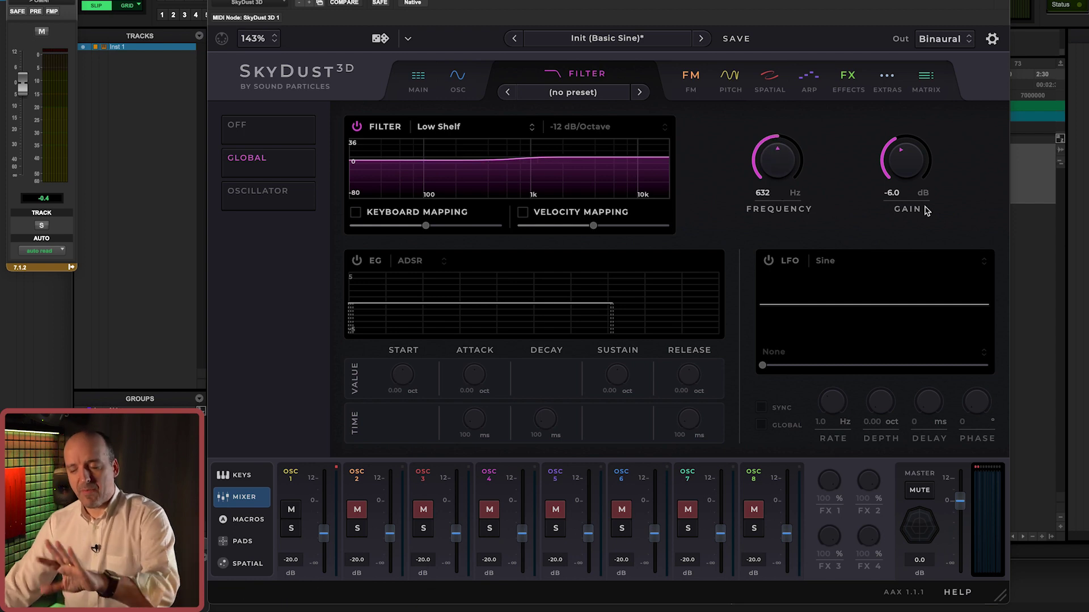
Step: Vary the low-shelf gain through about -21.9, -18.6 and -30.0 dB, ending at about -13.2 dB
left_click_drag(910, 168, 910, 201)
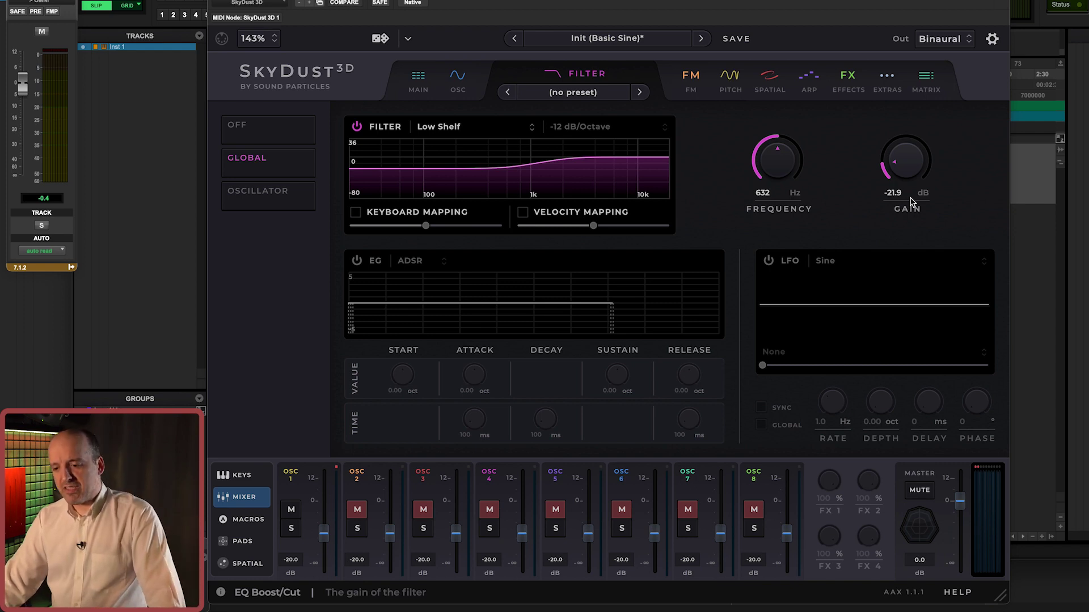
left_click_drag(911, 201, 911, 187)
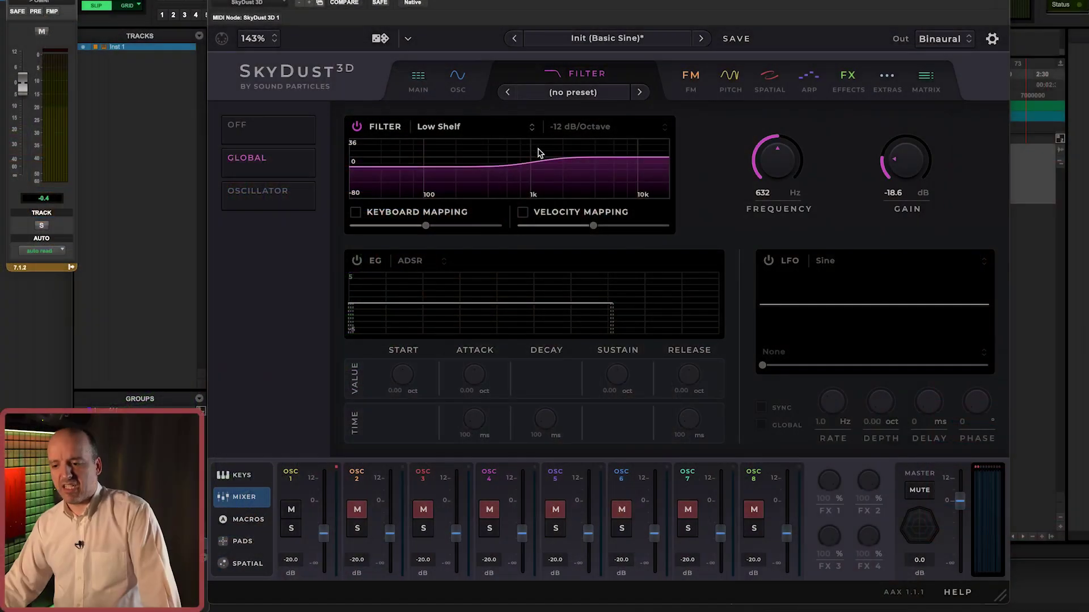
left_click_drag(905, 179, 908, 192)
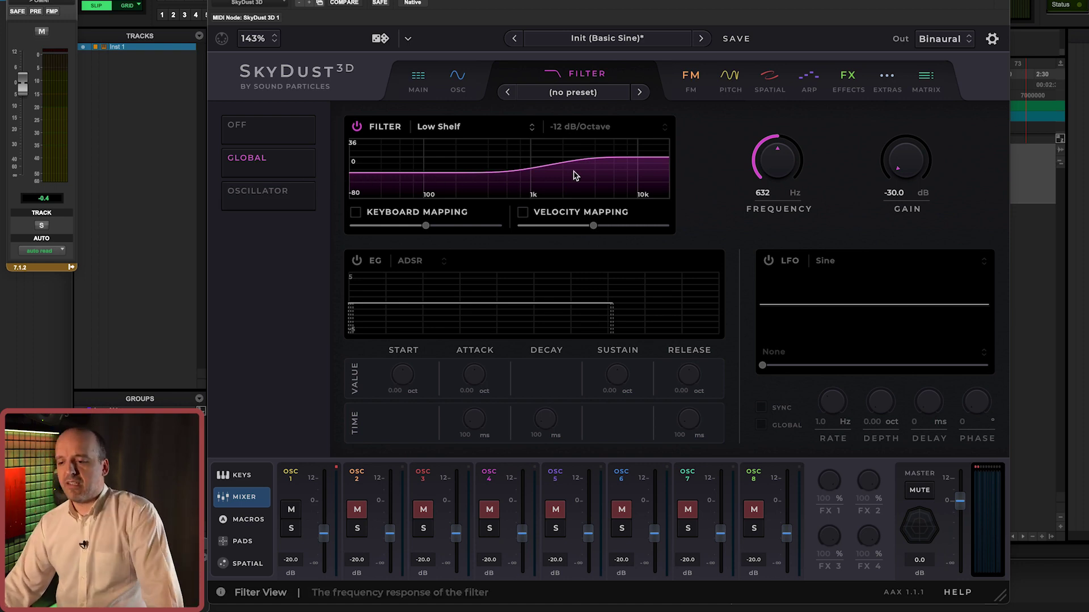
left_click_drag(905, 167, 883, 104)
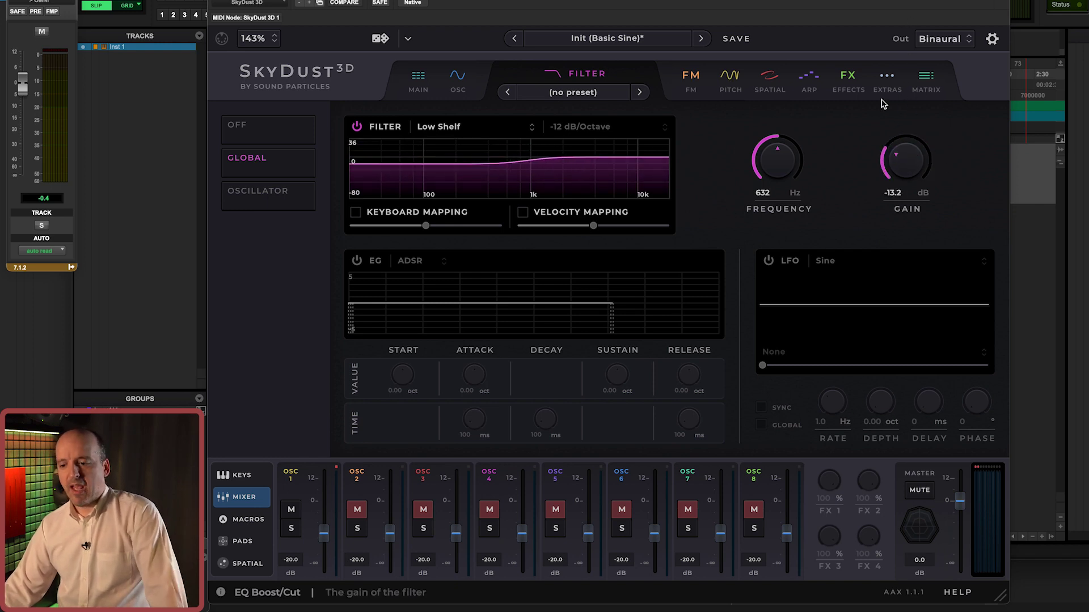
Step: Change the filter type to High Shelf, boost its gain to about +10.8 dB, and lower it to about -3.6 dB
left_click(439, 128)
left_click(444, 226)
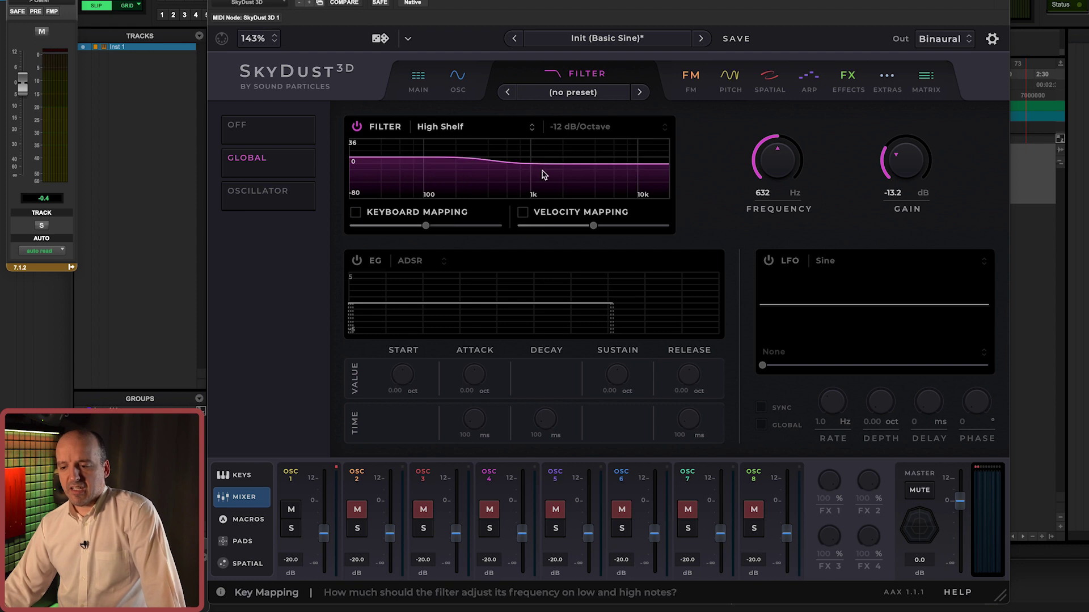
left_click_drag(906, 164, 908, 113)
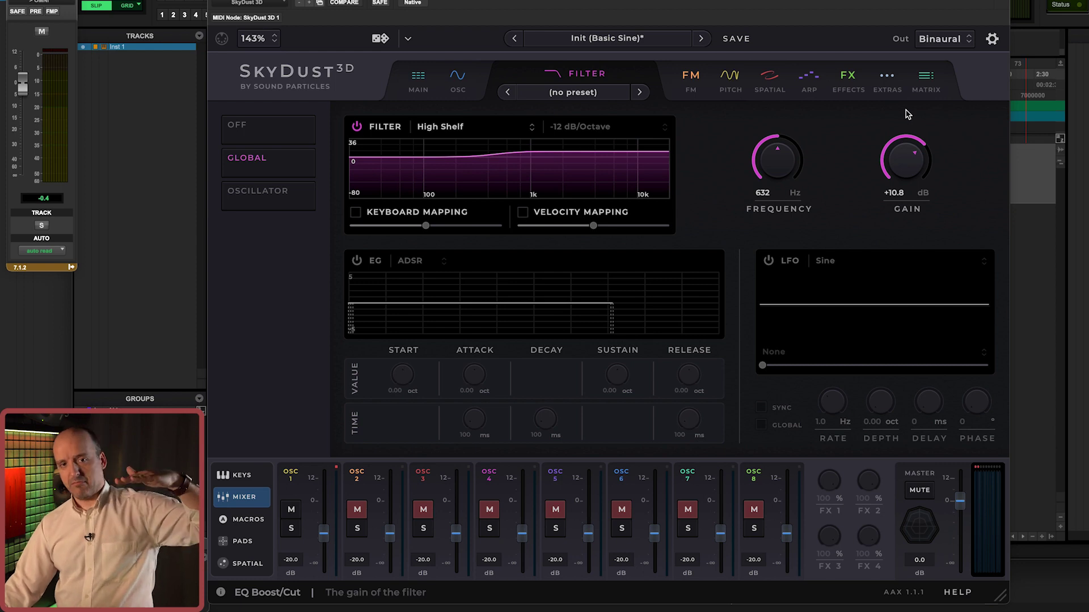
left_click_drag(908, 114, 905, 163)
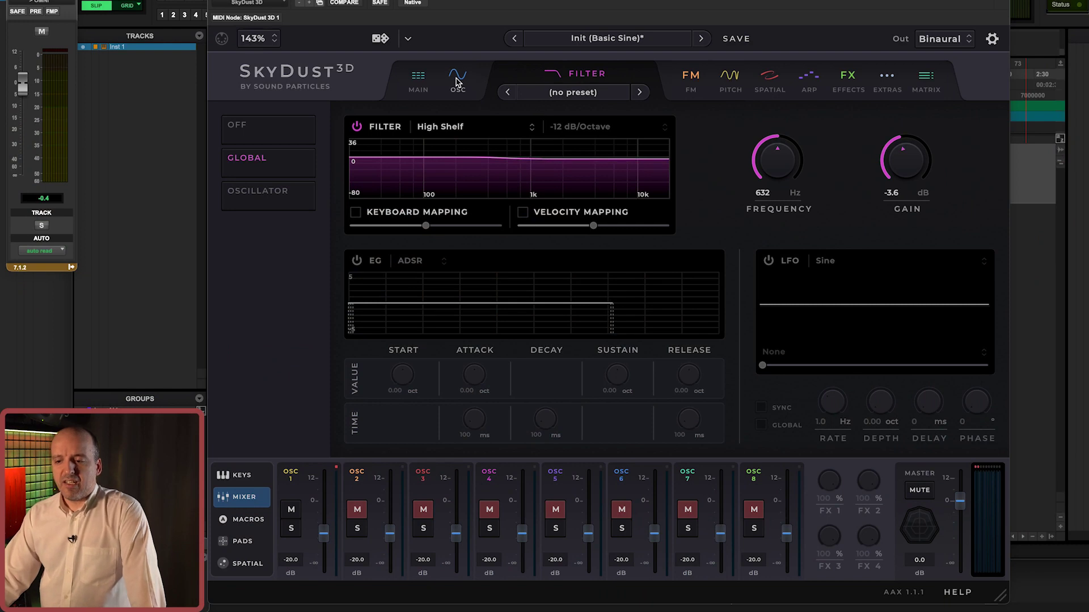
Step: Set oscillator 1's waveform to White Noise and return to the filter settings
left_click(458, 82)
left_click(391, 141)
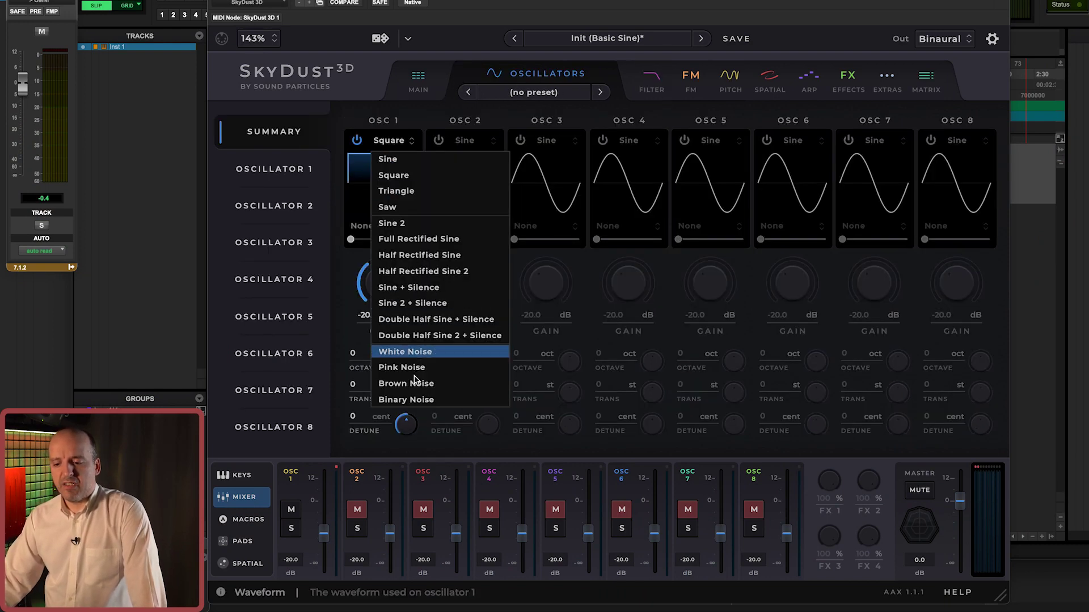
left_click(416, 351)
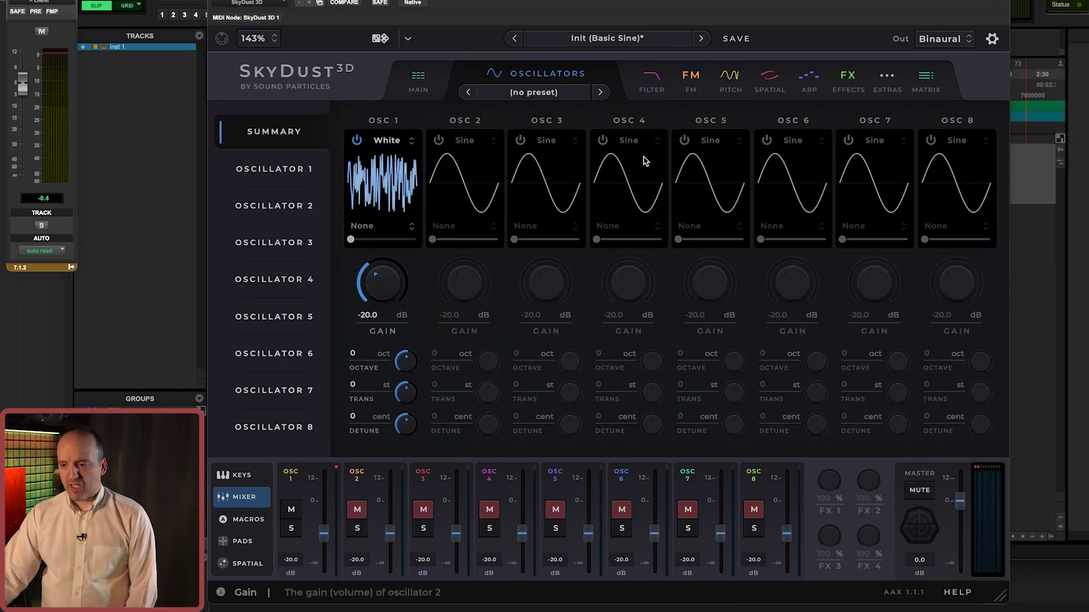
left_click(653, 79)
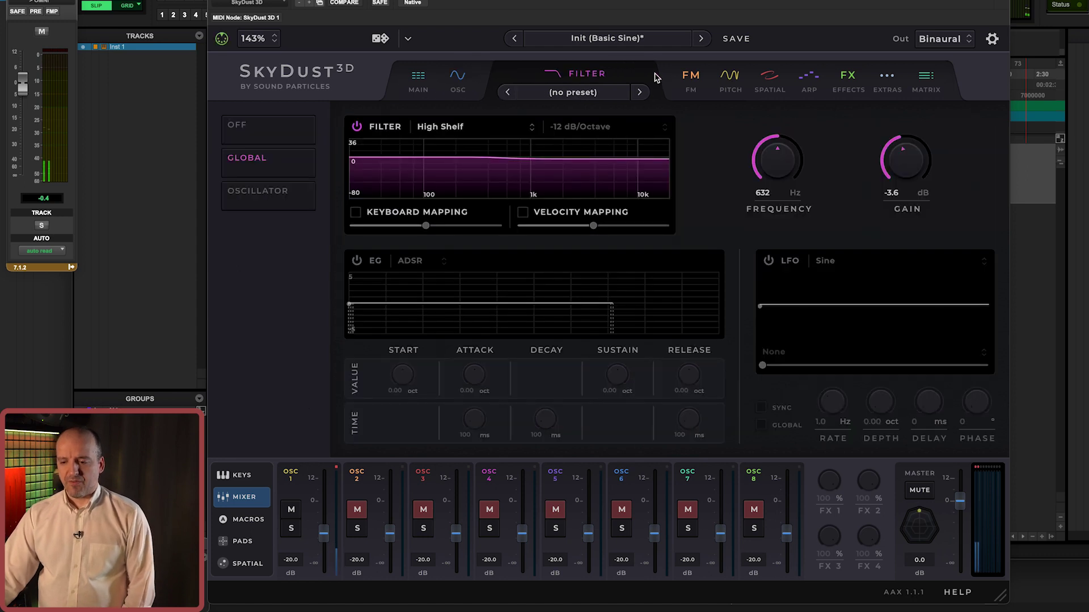
Step: Try the Peak filter type on the noise and look through the filter presets without loading one
left_click(452, 126)
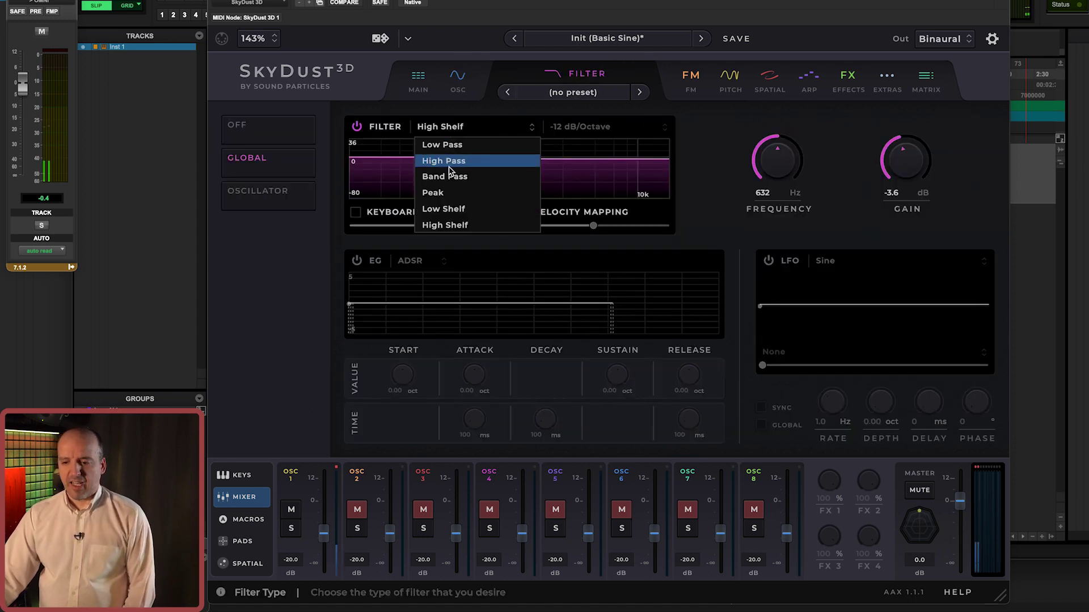
left_click(448, 193)
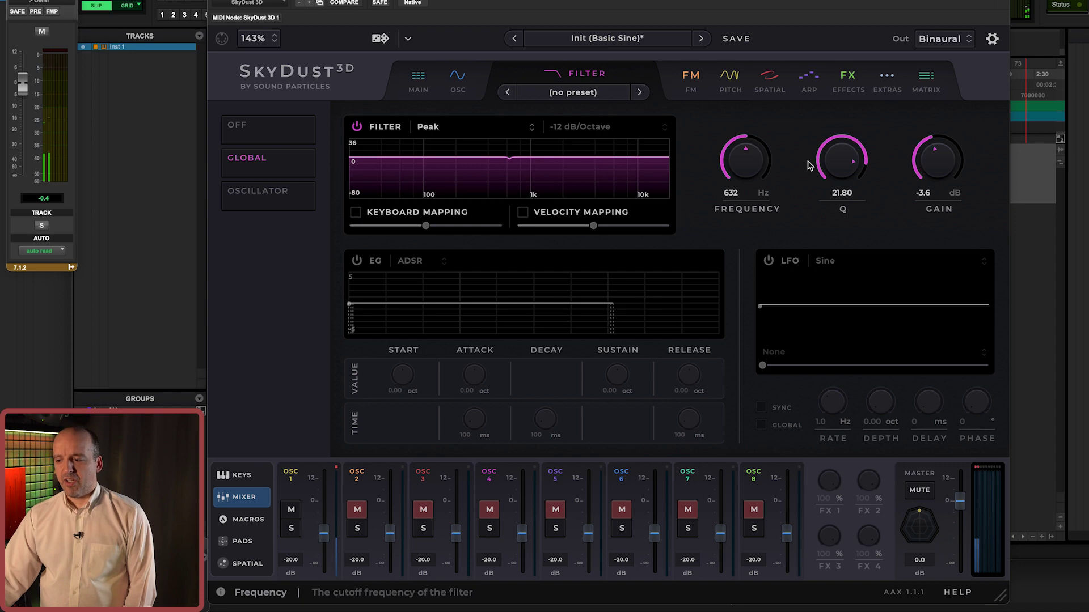
left_click(542, 94)
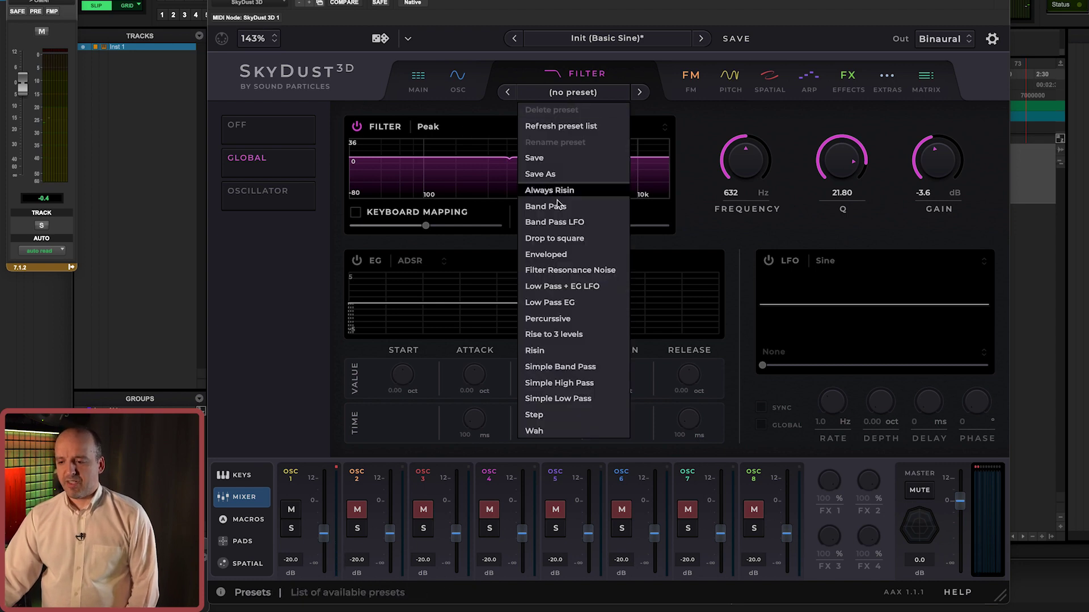
left_click(501, 108)
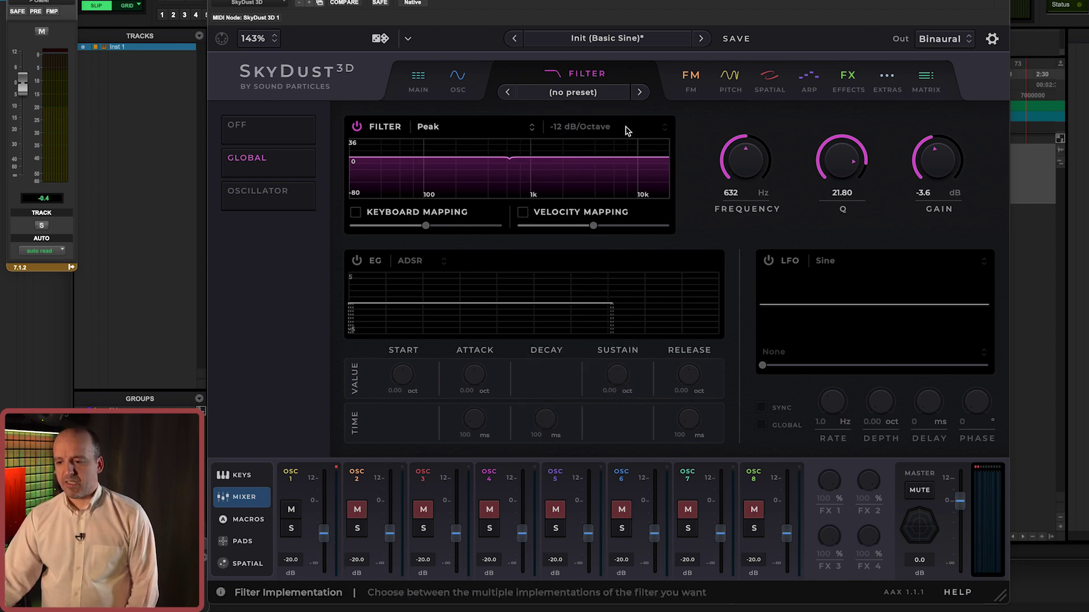
Step: Change the filter type to Band Pass, adjust its frequency and Q, and raise oscillator 1's level slightly
left_click(431, 129)
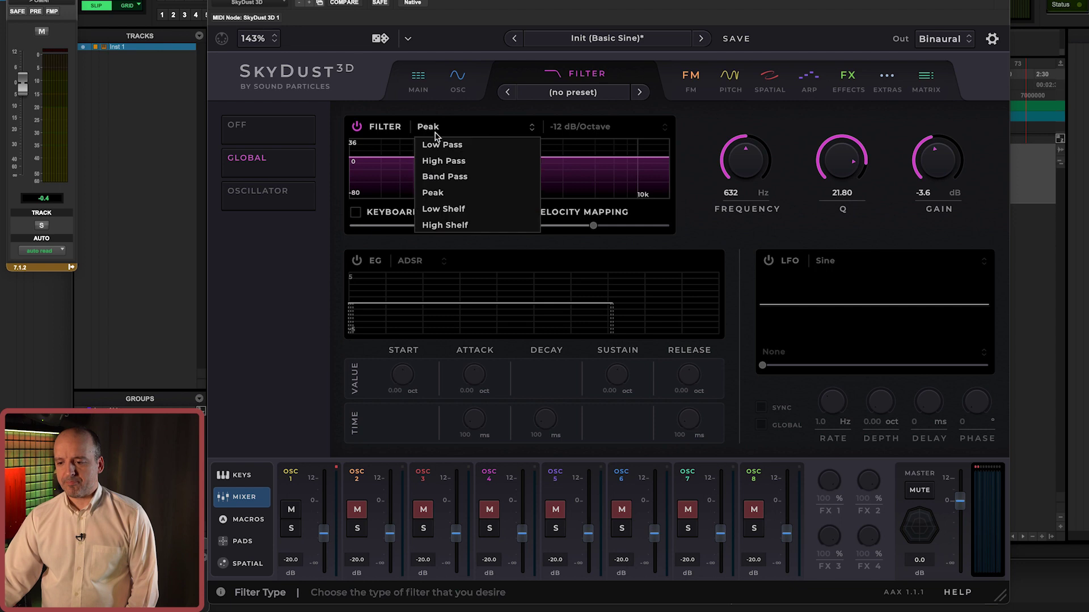
left_click(448, 177)
left_click_drag(774, 163, 775, 159)
left_click_drag(323, 533, 326, 522)
mouse_move(775, 165)
left_mouse_down()
mouse_move(779, 150)
mouse_move(778, 164)
left_mouse_up()
mouse_move(906, 161)
left_mouse_down()
mouse_move(908, 213)
mouse_move(908, 169)
left_mouse_up()
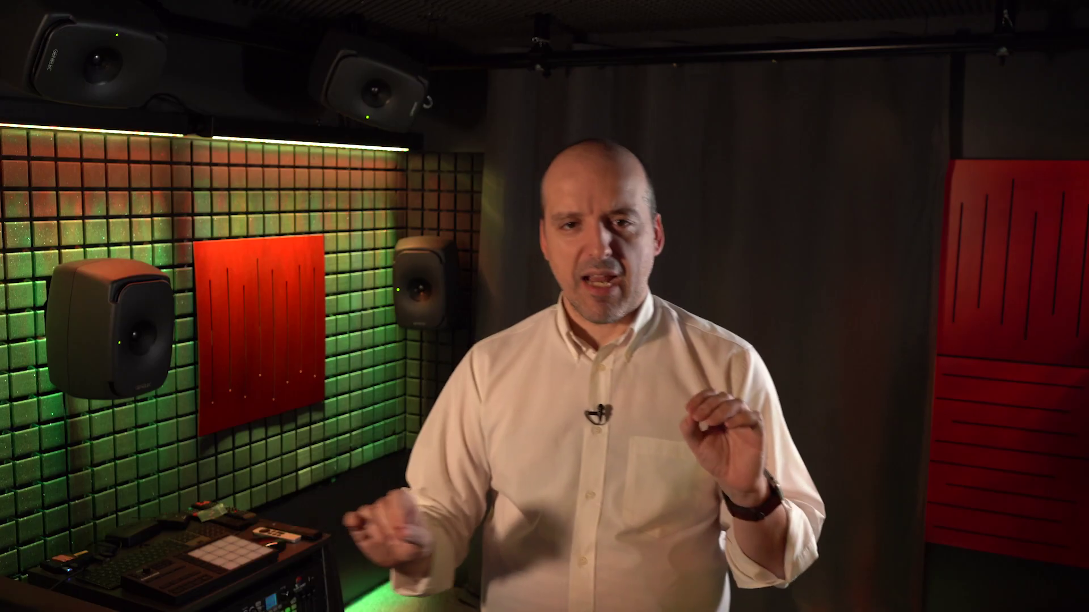